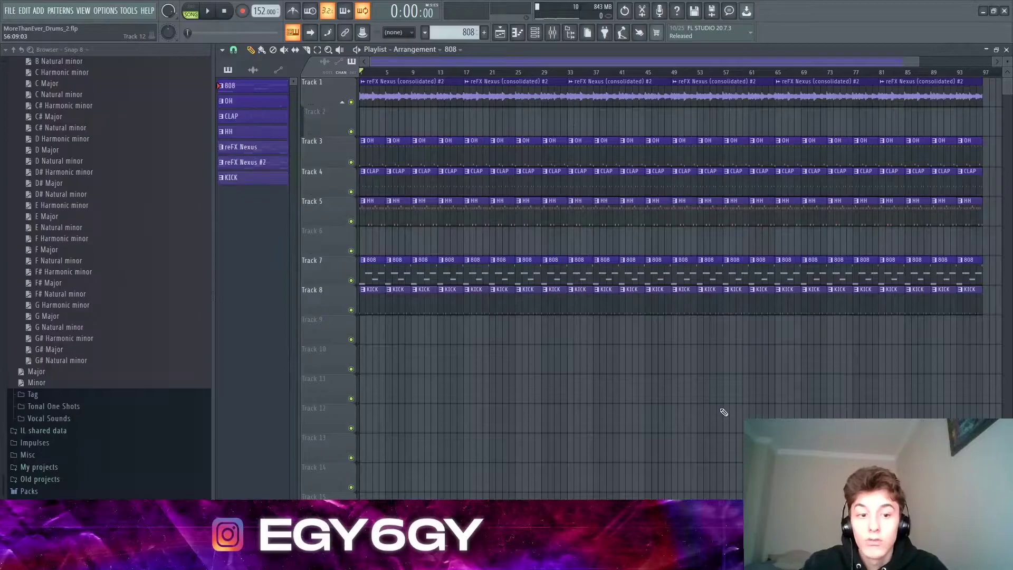
Play the full arrangement from the start in song mode up to about bar 15, and stop playback
{"action": "scroll", "coordinate": [272, 250], "scroll_direction": "up", "scroll_amount": 1}
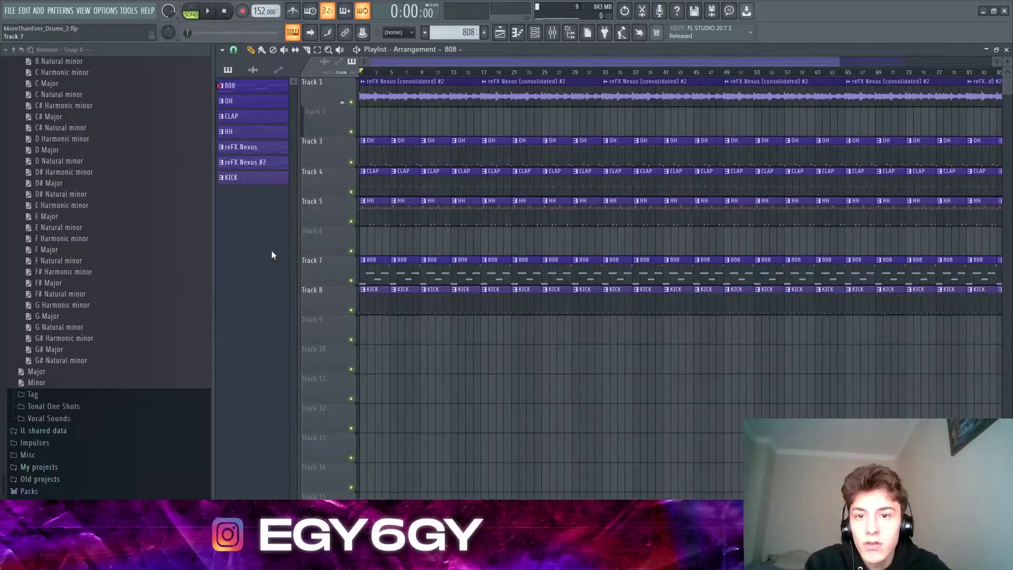
{"action": "scroll", "coordinate": [271, 250], "scroll_direction": "up", "scroll_amount": 2}
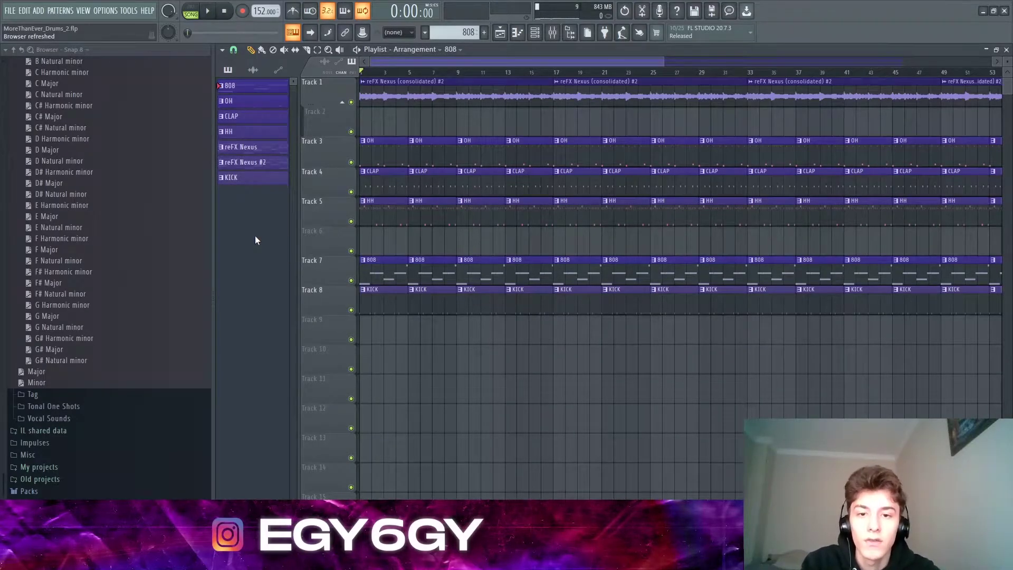
{"action": "key", "text": "space"}
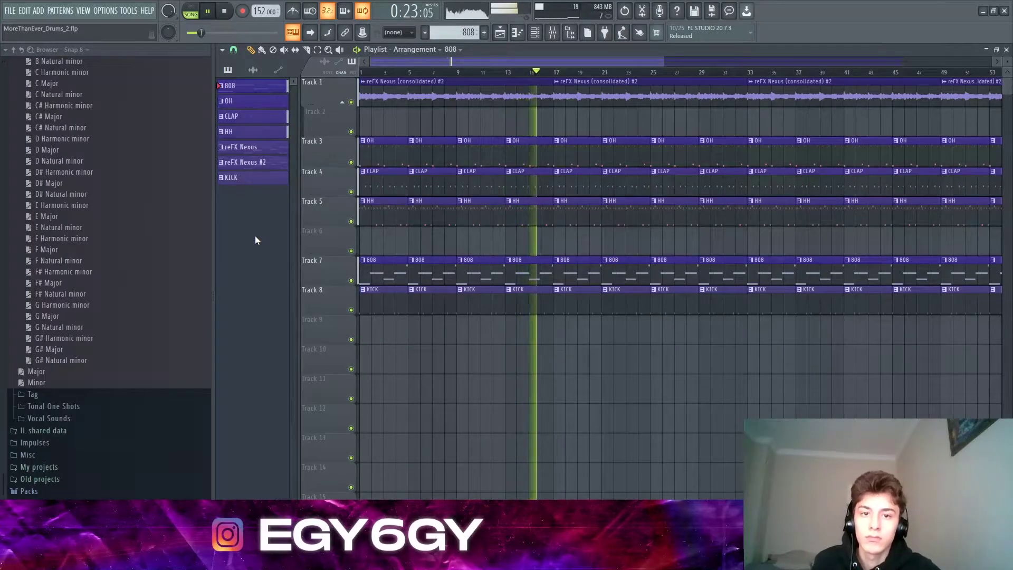
{"action": "key", "text": "space"}
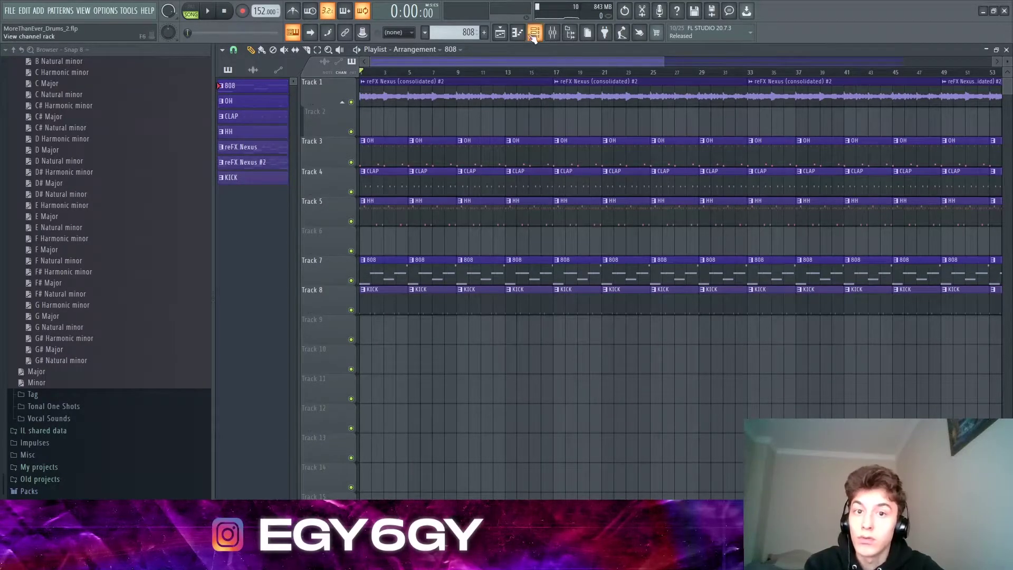
Select the reFX Nexus pattern and open its Omnisphere instrument to view the loaded patch
{"action": "scroll", "coordinate": [469, 36], "scroll_direction": "down", "scroll_amount": 3}
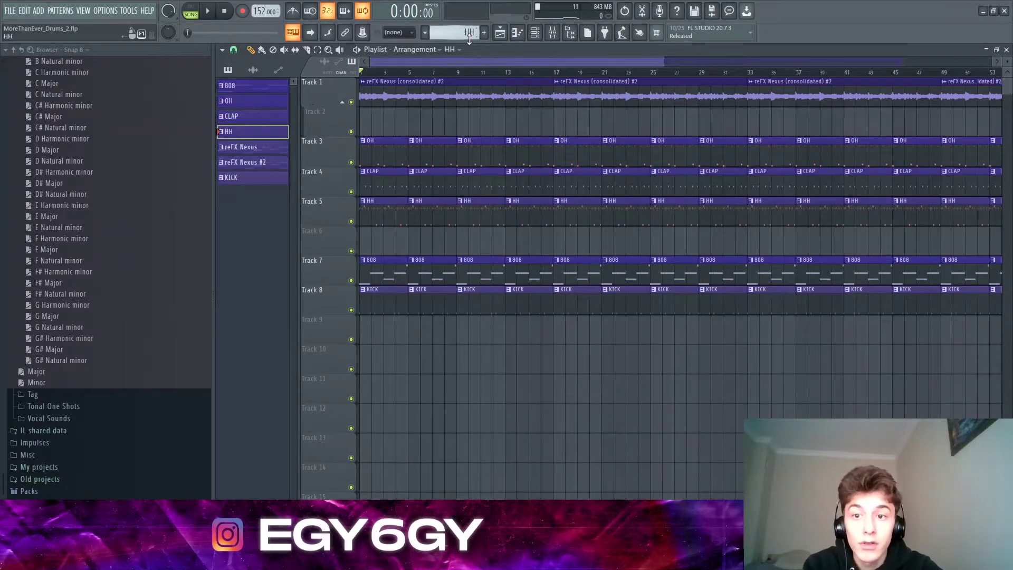
{"action": "scroll", "coordinate": [470, 36], "scroll_direction": "down", "scroll_amount": 1}
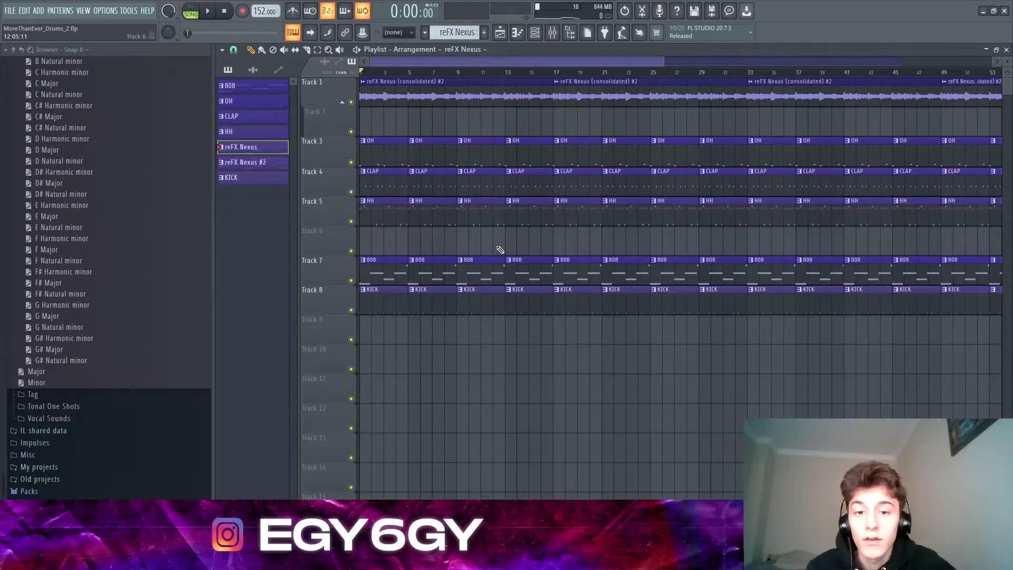
{"action": "left_click", "coordinate": [541, 37]}
{"action": "left_click", "coordinate": [458, 291]}
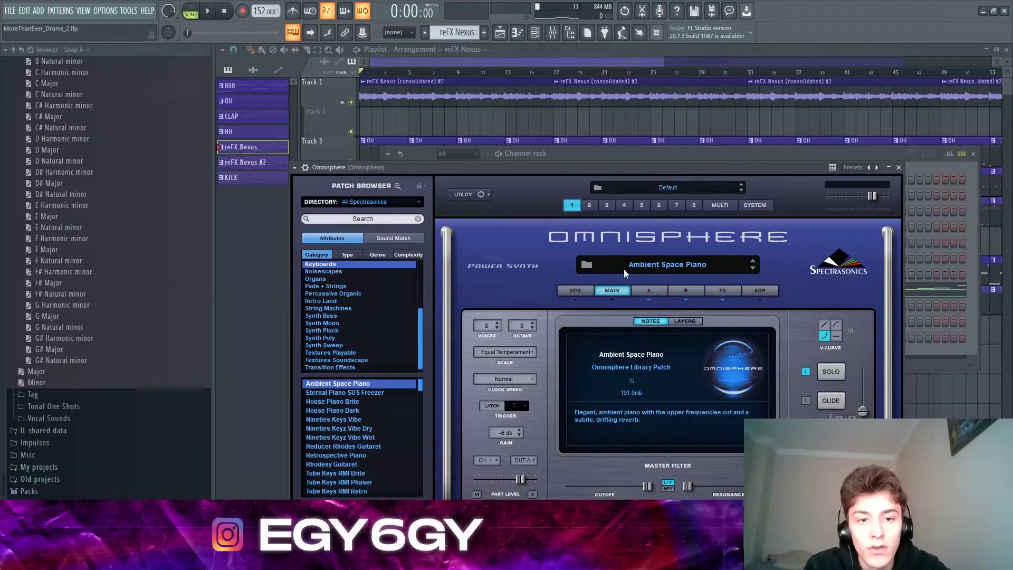
Open the Omnisphere channel's notes in the piano roll and play the pattern's melody in pattern mode
{"action": "key", "text": "Escape"}
{"action": "right_click", "coordinate": [480, 290]}
{"action": "left_click", "coordinate": [502, 291]}
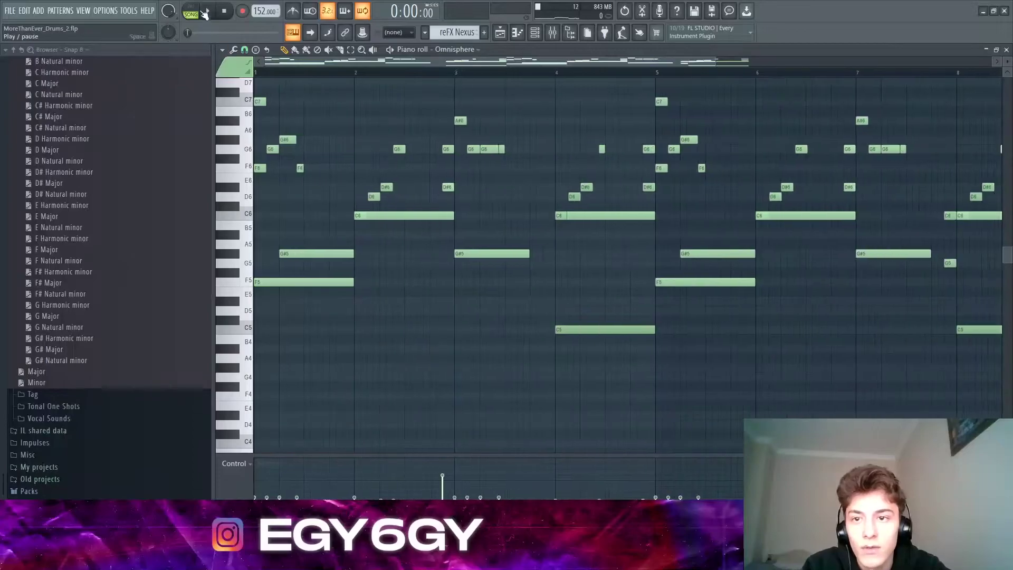
{"action": "scroll", "coordinate": [345, 150], "scroll_direction": "up", "scroll_amount": 1}
{"action": "key", "text": "space"}
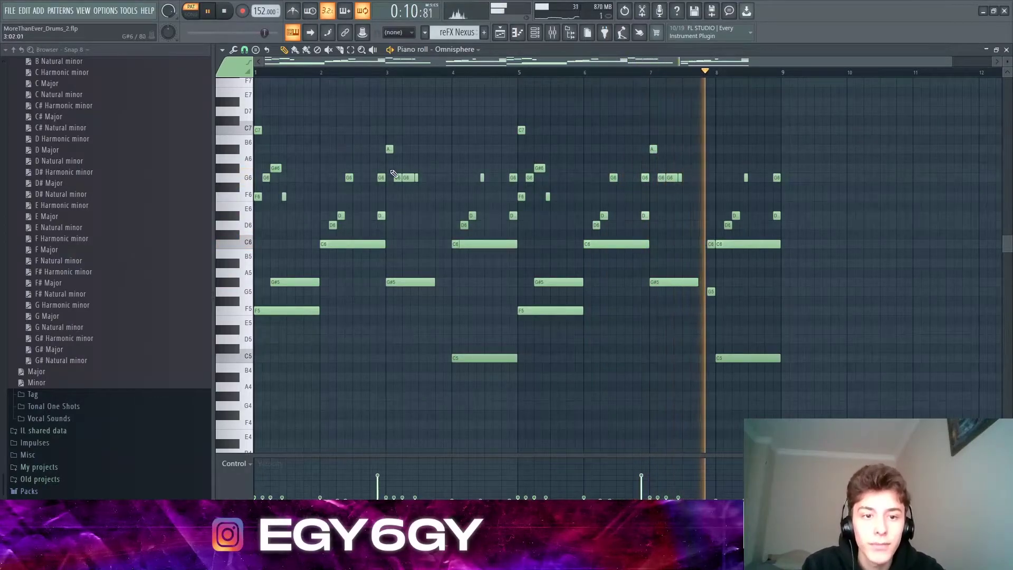
{"action": "key", "text": "space"}
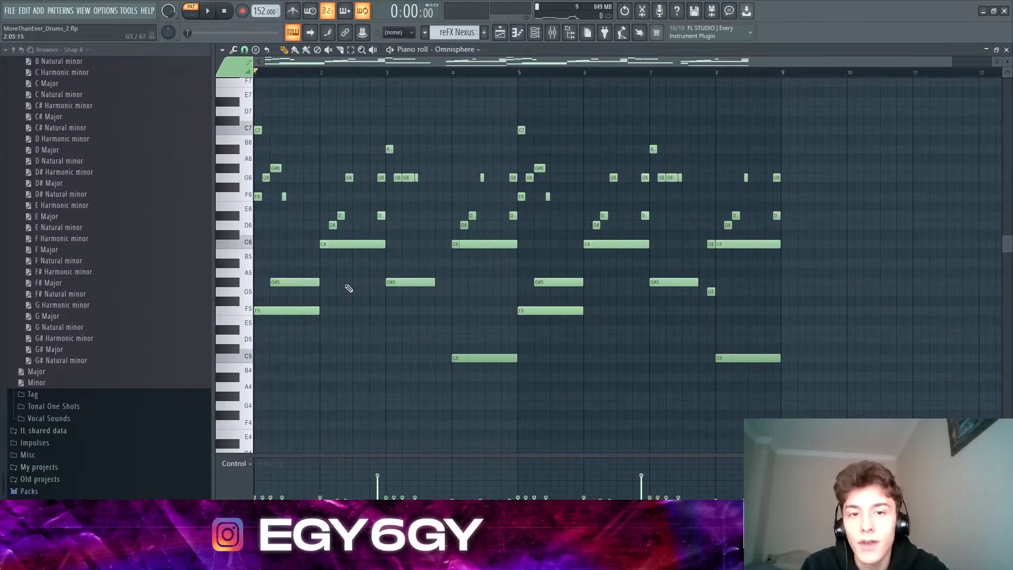
Check the HalfTime effect on the Omnisphere mixer track and return to the piano roll
{"action": "left_click", "coordinate": [552, 32]}
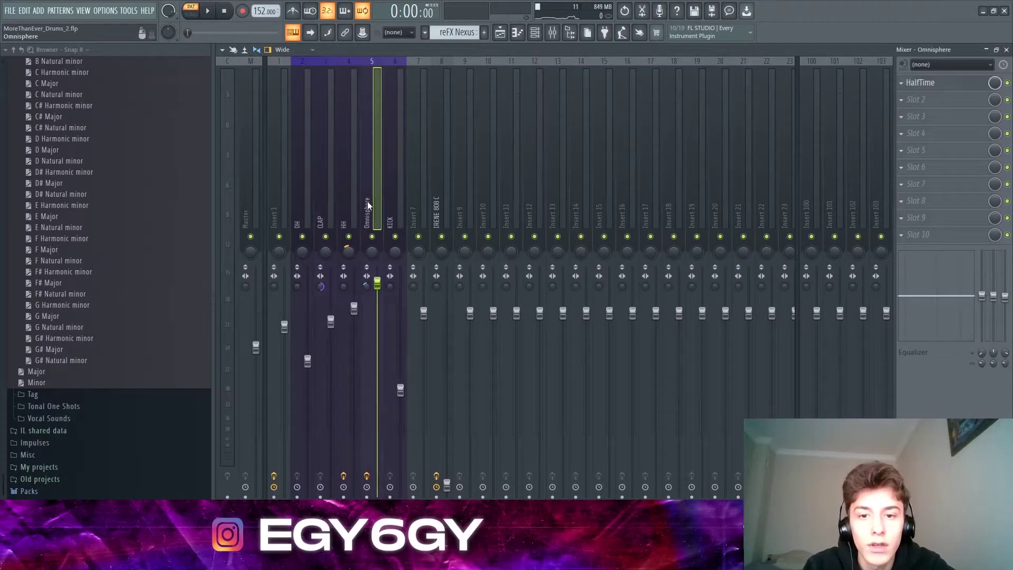
{"action": "left_click", "coordinate": [947, 88]}
{"action": "key", "text": "Escape"}
{"action": "key", "text": "Escape"}
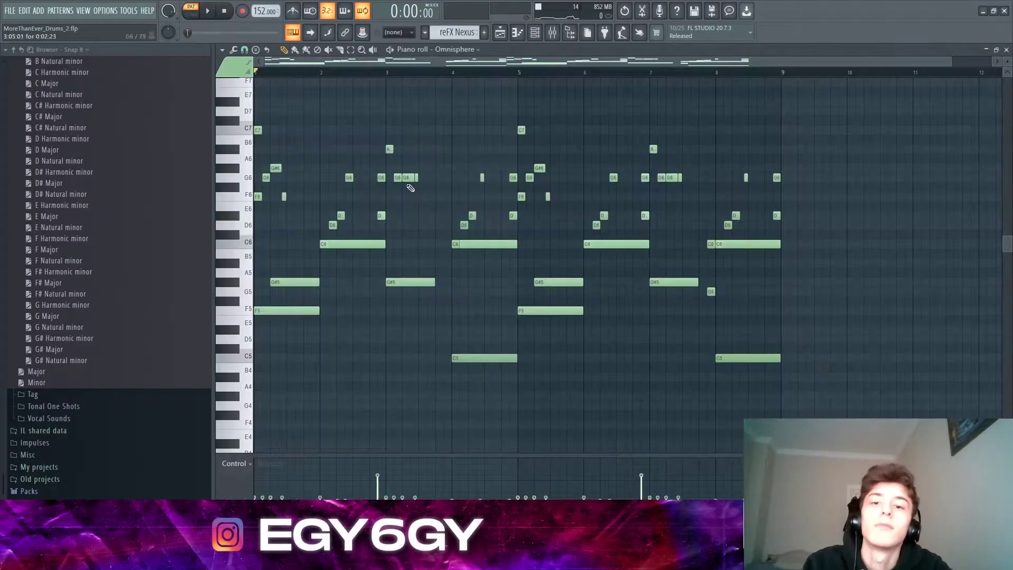
{"action": "scroll", "coordinate": [249, 230], "scroll_direction": "up", "scroll_amount": 4}
{"action": "left_click_drag", "start_coordinate": [363, 355], "coordinate": [387, 179]}
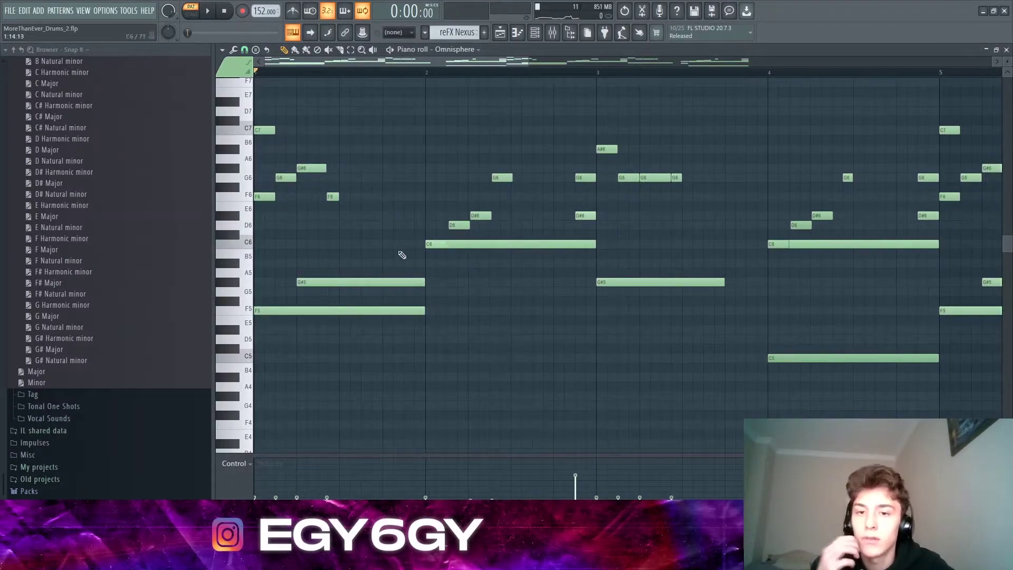
{"action": "left_click_drag", "start_coordinate": [349, 125], "coordinate": [350, 228]}
{"action": "left_click_drag", "start_coordinate": [425, 88], "coordinate": [357, 209]}
{"action": "scroll", "coordinate": [381, 196], "scroll_direction": "down", "scroll_amount": 3}
Review Omnisphere's FX racks for layer A, layer B and Common, and return to the piano roll
{"action": "key", "text": "F6"}
{"action": "left_click", "coordinate": [500, 303]}
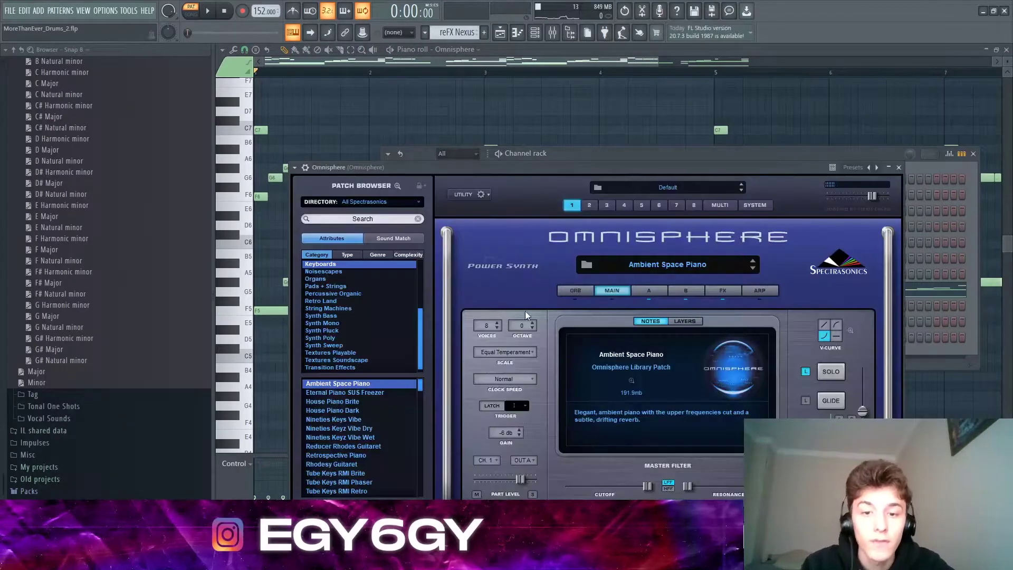
{"action": "left_click", "coordinate": [686, 291]}
{"action": "left_click", "coordinate": [713, 293]}
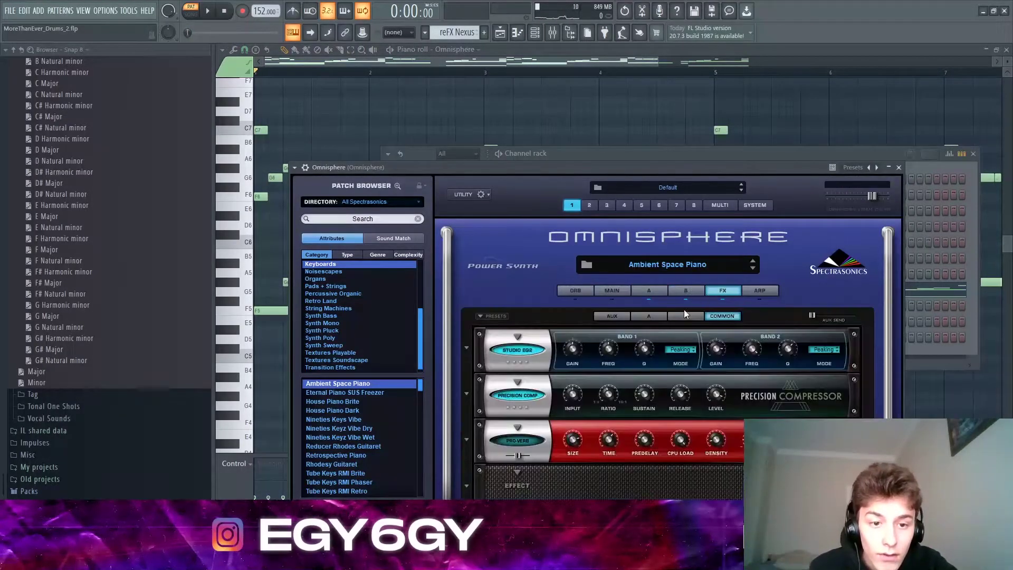
{"action": "left_click", "coordinate": [649, 316]}
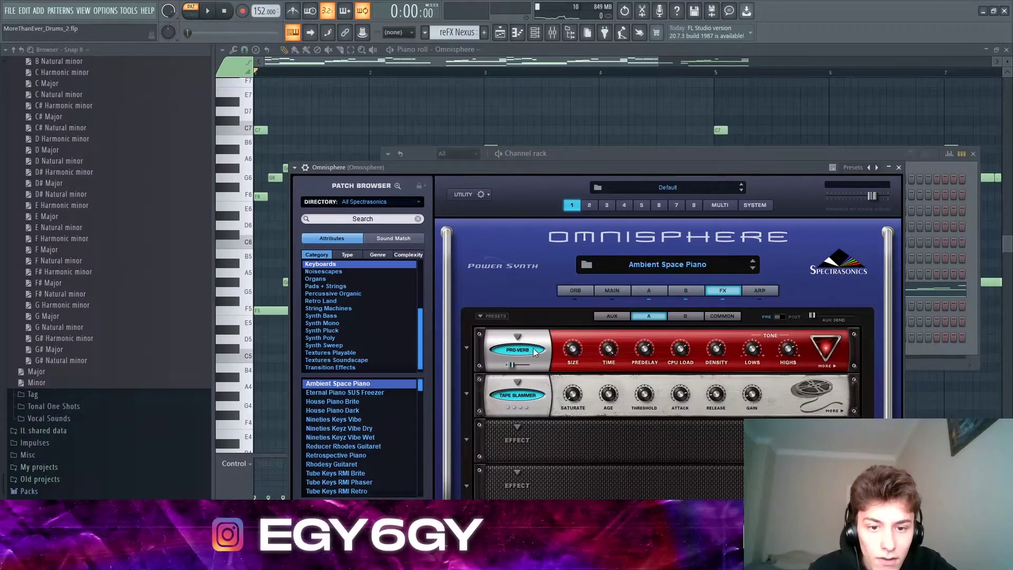
{"action": "left_click", "coordinate": [721, 317]}
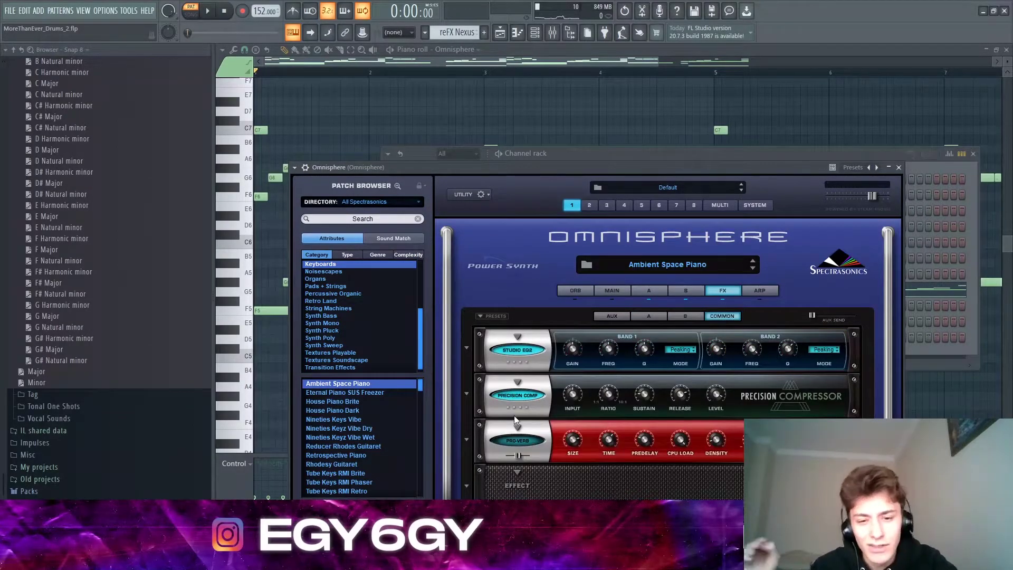
{"action": "left_click", "coordinate": [649, 316]}
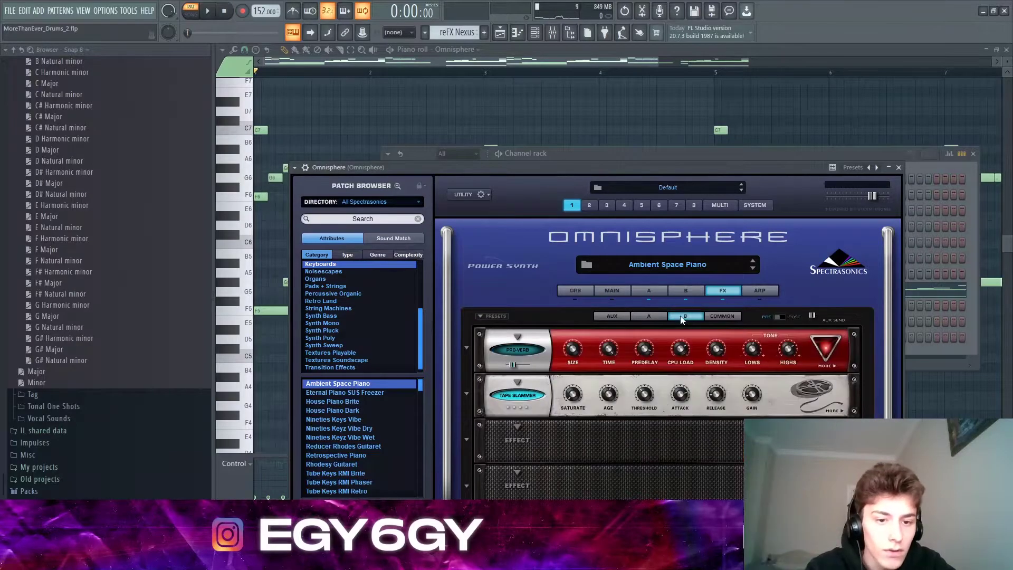
{"action": "key", "text": "F7"}
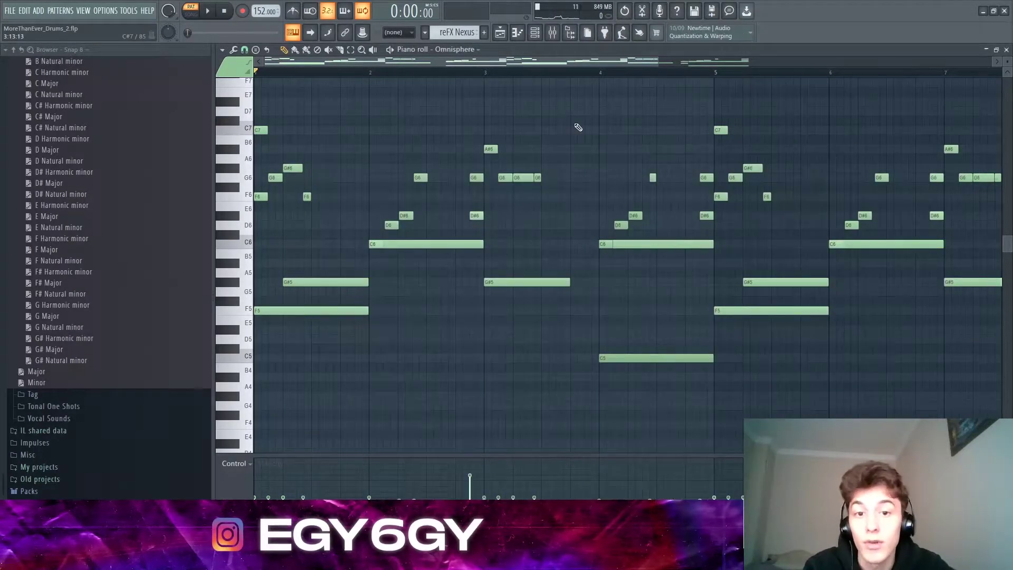
Switch to the reFX Nexus #2 pattern and play its Omnisphere melody from the start into bar 8
{"action": "scroll", "coordinate": [558, 139], "scroll_direction": "down", "scroll_amount": 2}
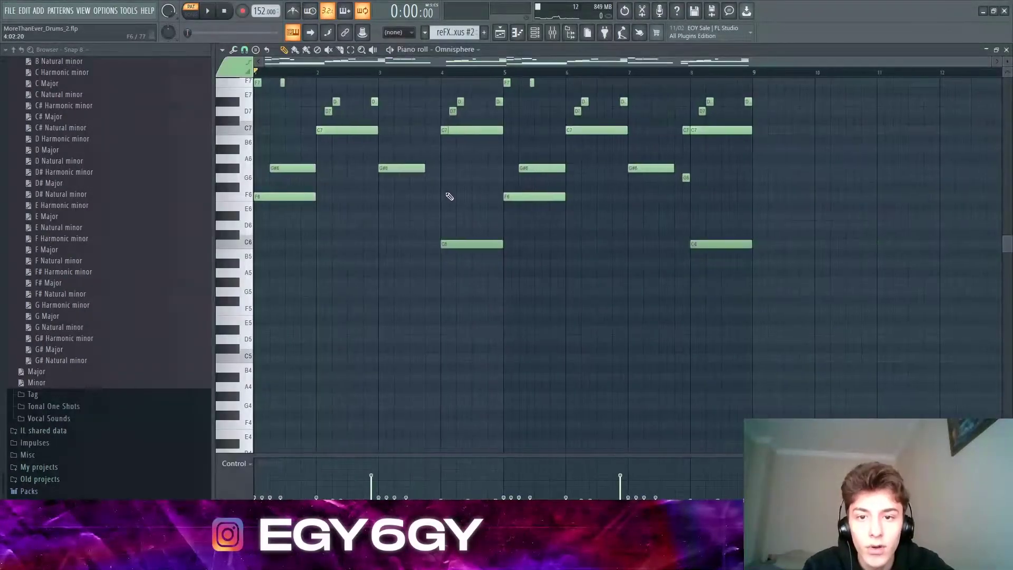
{"action": "scroll", "coordinate": [460, 197], "scroll_direction": "up", "scroll_amount": 4}
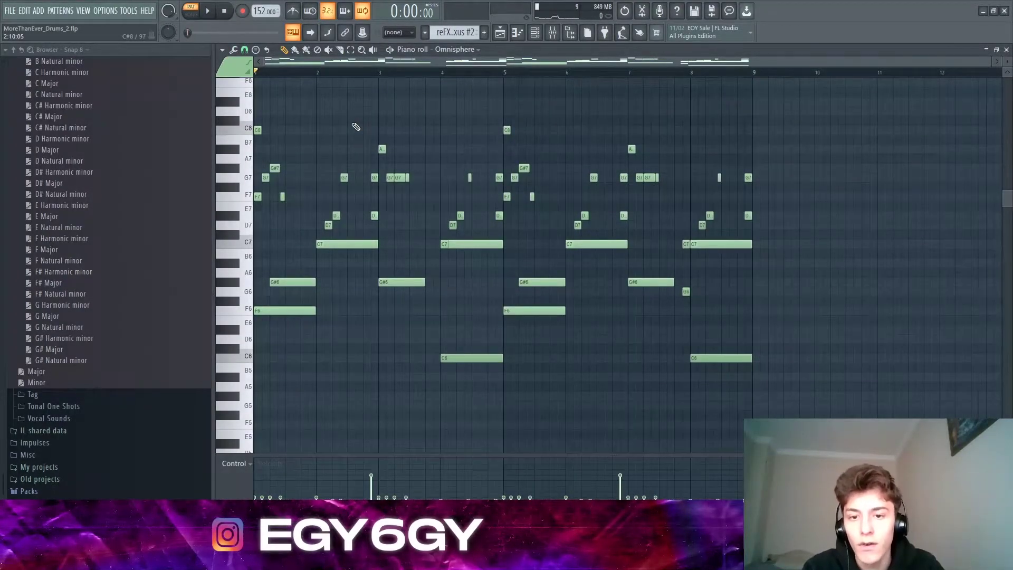
{"action": "key", "text": "space"}
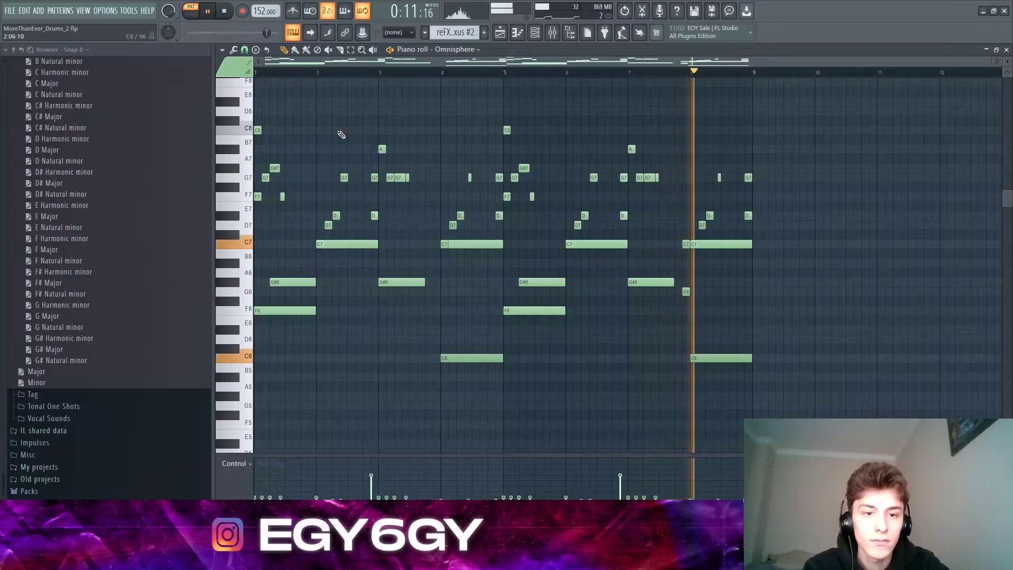
{"action": "left_click", "coordinate": [227, 11]}
Examine the reFX Nexus #2 notes around bars 2 to 4 up close and play them from bar 2
{"action": "scroll", "coordinate": [357, 220], "scroll_direction": "up", "scroll_amount": 6}
{"action": "left_click_drag", "start_coordinate": [532, 251], "coordinate": [422, 153]}
{"action": "scroll", "coordinate": [430, 190], "scroll_direction": "down", "scroll_amount": 3}
{"action": "left_click_drag", "start_coordinate": [470, 237], "coordinate": [446, 163]}
{"action": "left_click_drag", "start_coordinate": [482, 323], "coordinate": [482, 125]}
{"action": "left_click", "coordinate": [311, 72]}
{"action": "key", "text": "space"}
{"action": "left_click", "coordinate": [224, 11]}
{"action": "left_click", "coordinate": [475, 74]}
{"action": "left_click", "coordinate": [318, 73]}
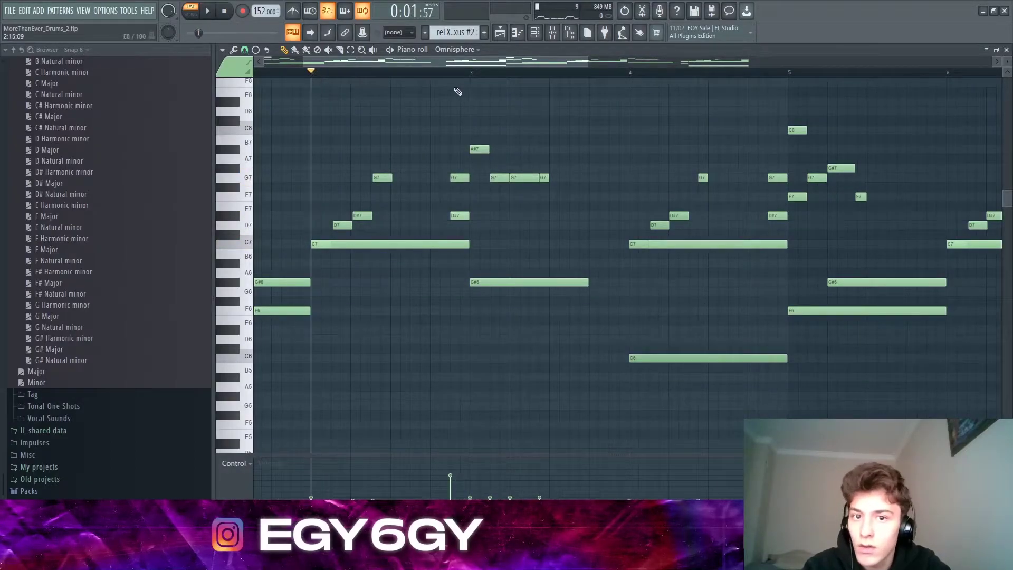
{"action": "key", "text": "space"}
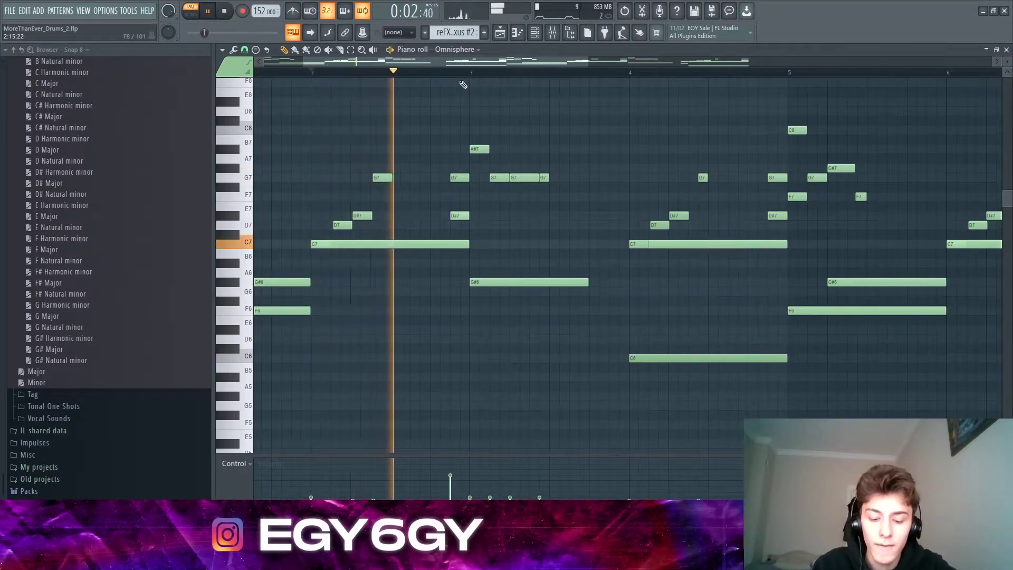
{"action": "key", "text": "space"}
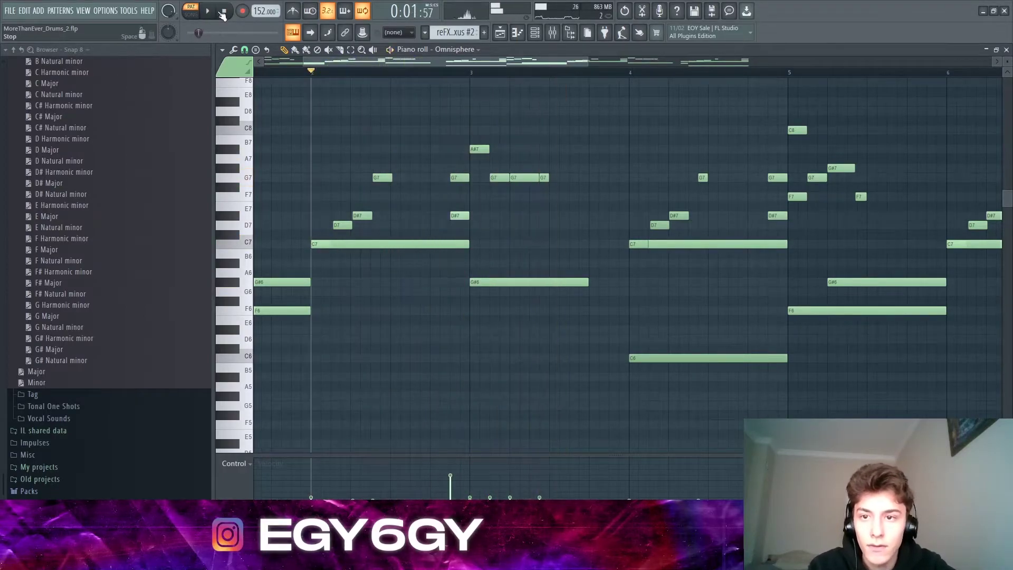
Try bar 2's long C7 note and its final G7 and D#7 notes one octave lower, and play from bar 2 to compare
{"action": "left_click_drag", "start_coordinate": [468, 267], "coordinate": [472, 176]}
{"action": "key", "text": "ctrl+Down"}
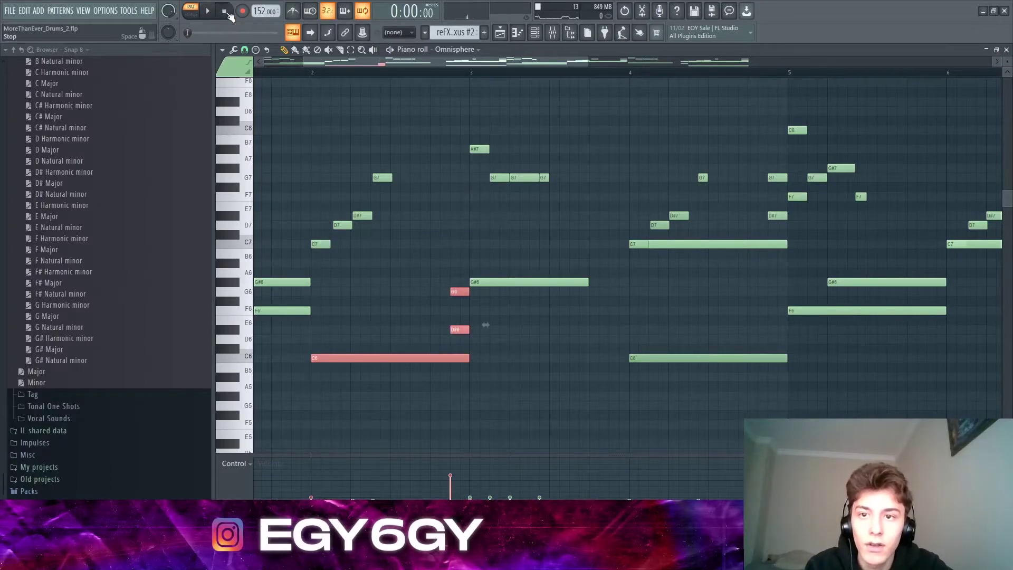
{"action": "left_click", "coordinate": [313, 75]}
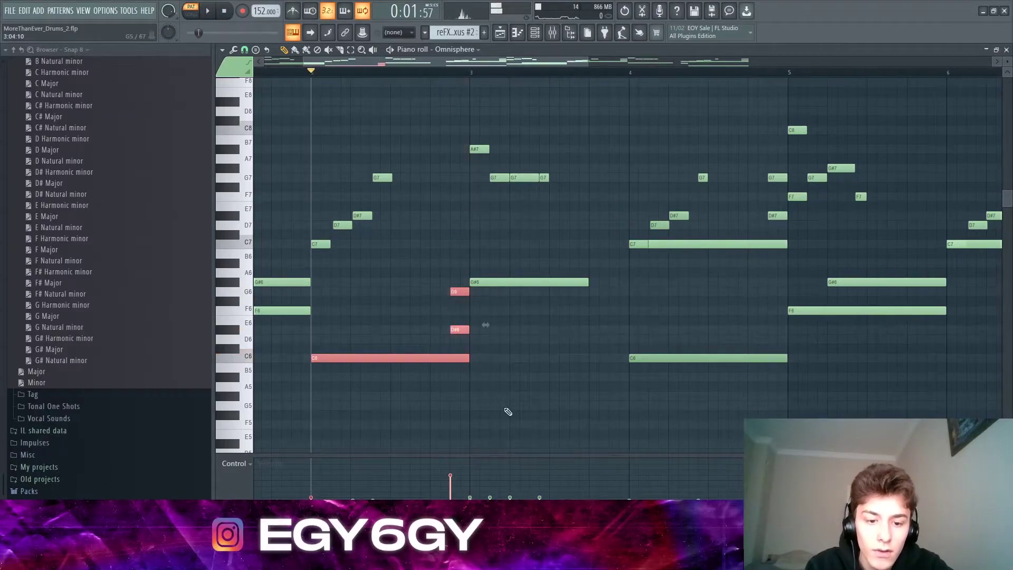
{"action": "key", "text": "ctrl+Up"}
{"action": "key", "text": "space"}
{"action": "key", "text": "ctrl+d"}
{"action": "key", "text": "space"}
{"action": "left_click", "coordinate": [225, 11]}
{"action": "scroll", "coordinate": [457, 242], "scroll_direction": "down", "scroll_amount": 3}
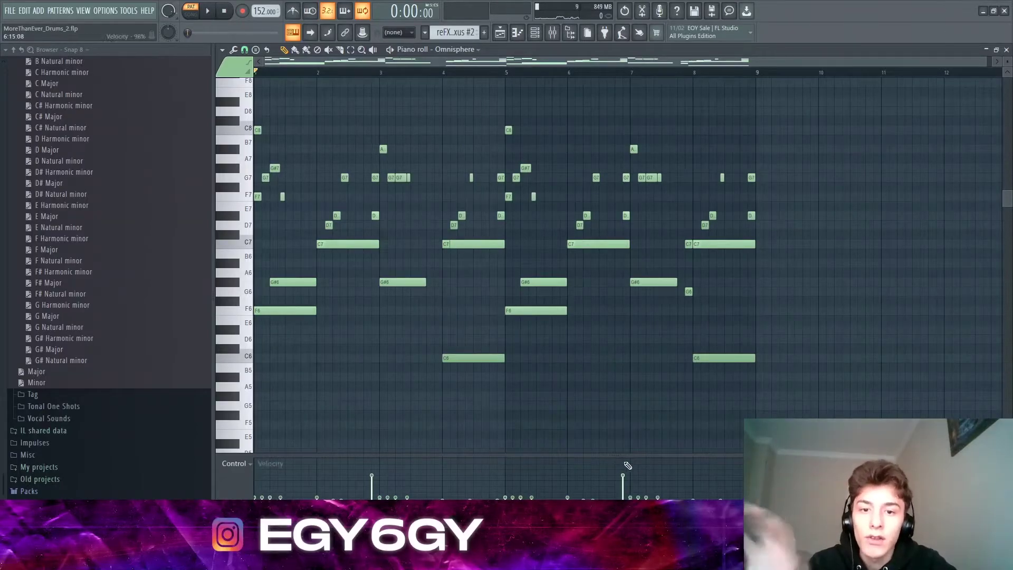
Examine the timing of the D7 and D#7 notes above the long C notes in bar 4
{"action": "scroll", "coordinate": [446, 266], "scroll_direction": "up", "scroll_amount": 5}
{"action": "scroll", "coordinate": [429, 239], "scroll_direction": "up", "scroll_amount": 3}
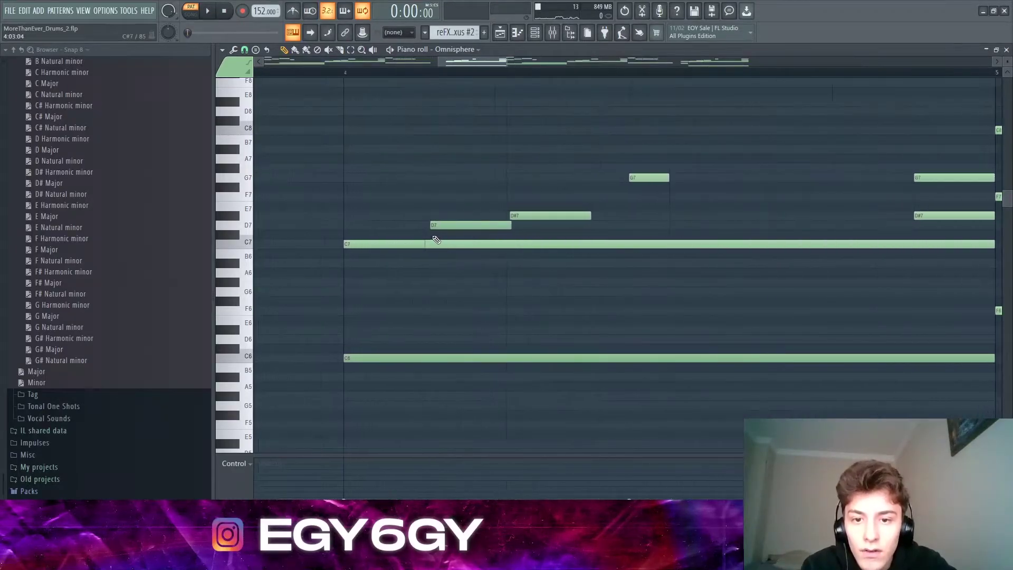
{"action": "scroll", "coordinate": [432, 234], "scroll_direction": "up", "scroll_amount": 2}
{"action": "left_click", "coordinate": [426, 193]}
{"action": "right_click", "coordinate": [439, 195]}
{"action": "left_click_drag", "start_coordinate": [294, 73], "coordinate": [433, 73]}
{"action": "left_click", "coordinate": [560, 73]}
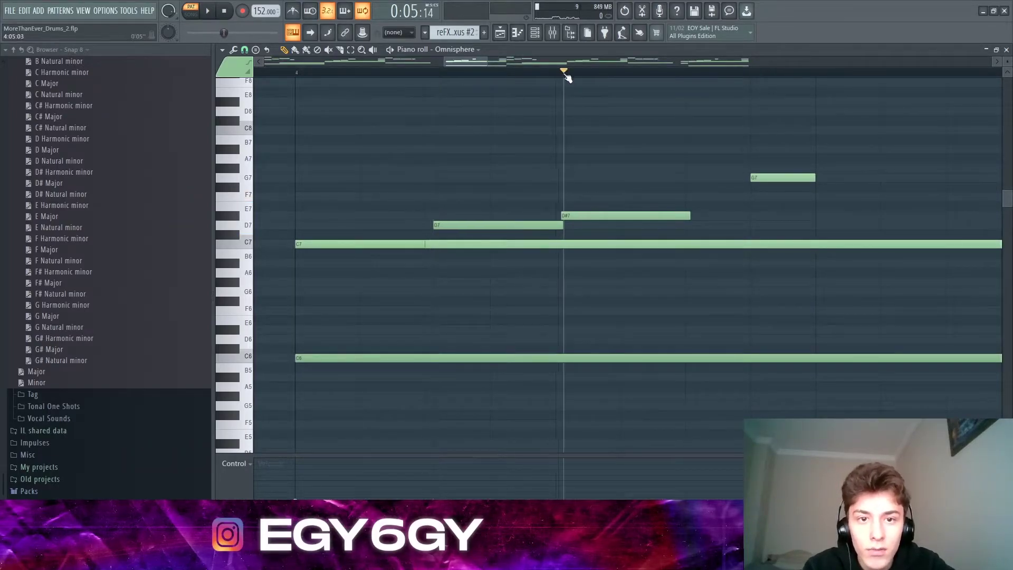
{"action": "scroll", "coordinate": [584, 165], "scroll_direction": "down", "scroll_amount": 8}
{"action": "scroll", "coordinate": [516, 156], "scroll_direction": "down", "scroll_amount": 3}
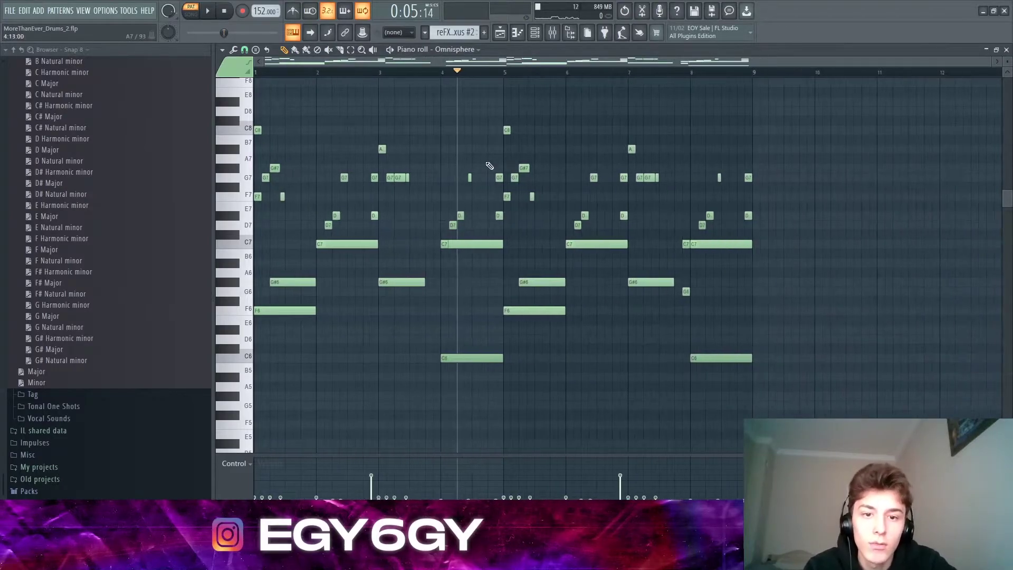
Return to the playlist and open the first CLAP pattern on Track 4 in the piano roll
{"action": "key", "text": "F7"}
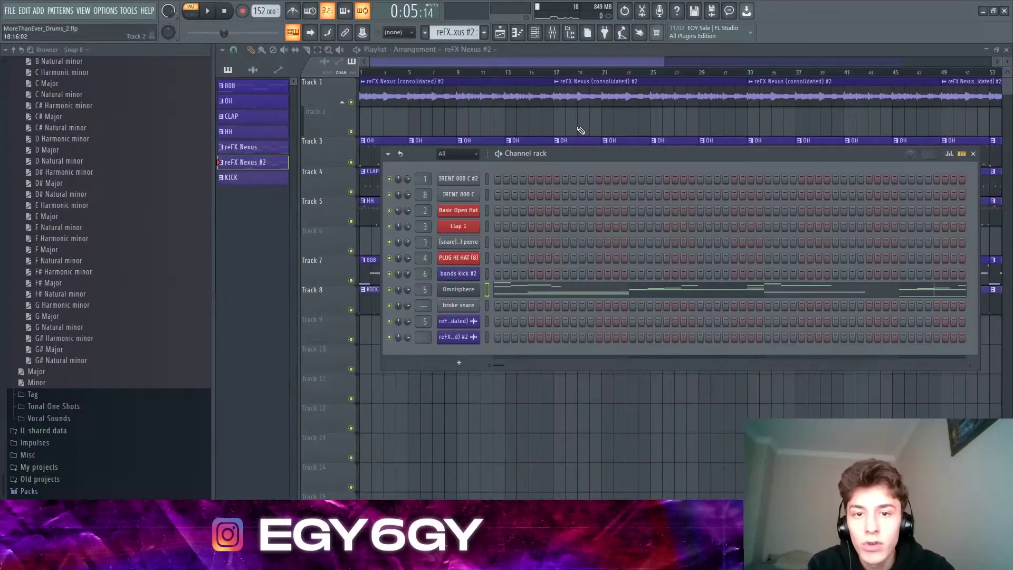
{"action": "key", "text": "F6"}
{"action": "left_click_drag", "start_coordinate": [501, 135], "coordinate": [362, 80]}
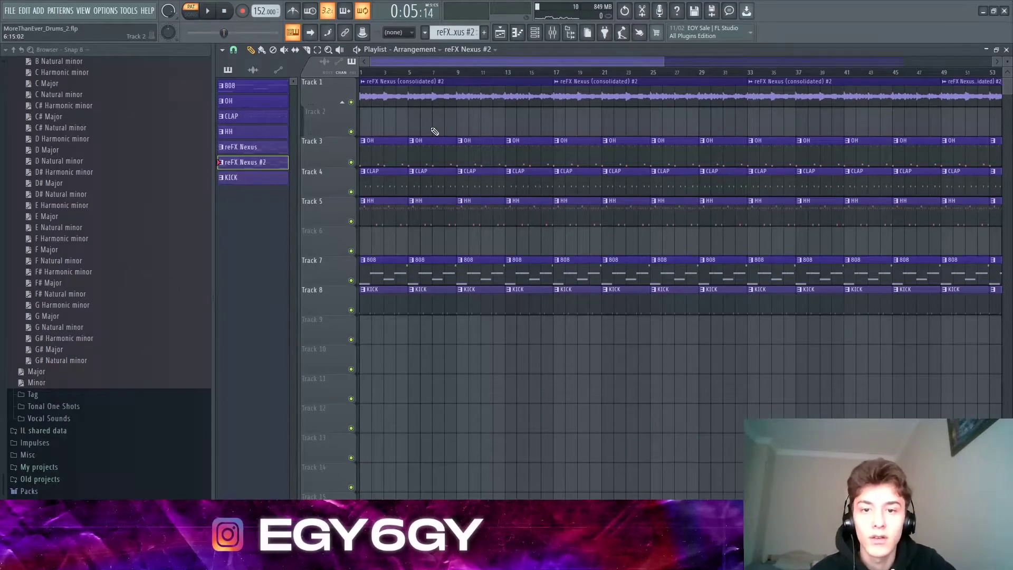
{"action": "double_click", "coordinate": [369, 180]}
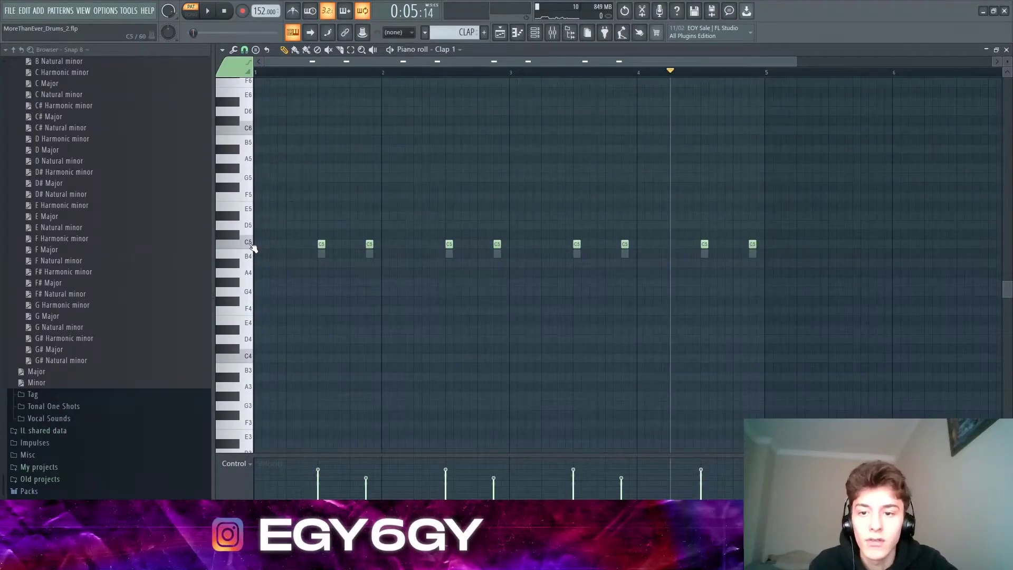
Show the CLAP pattern's broke snare notes and play them from the start while checking the mixer levels
{"action": "left_click", "coordinate": [459, 49]}
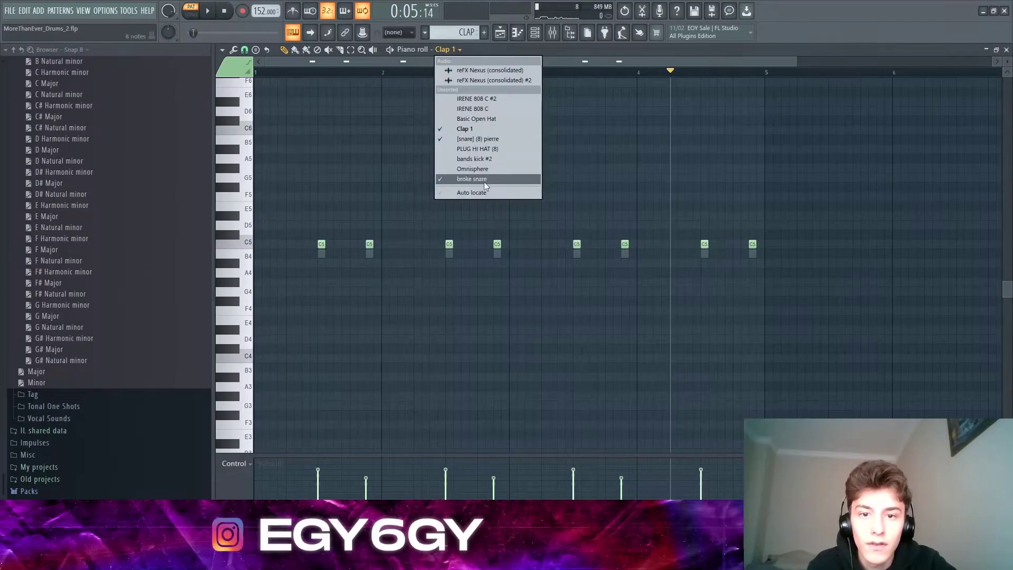
{"action": "left_click", "coordinate": [485, 181]}
{"action": "left_click", "coordinate": [240, 258]}
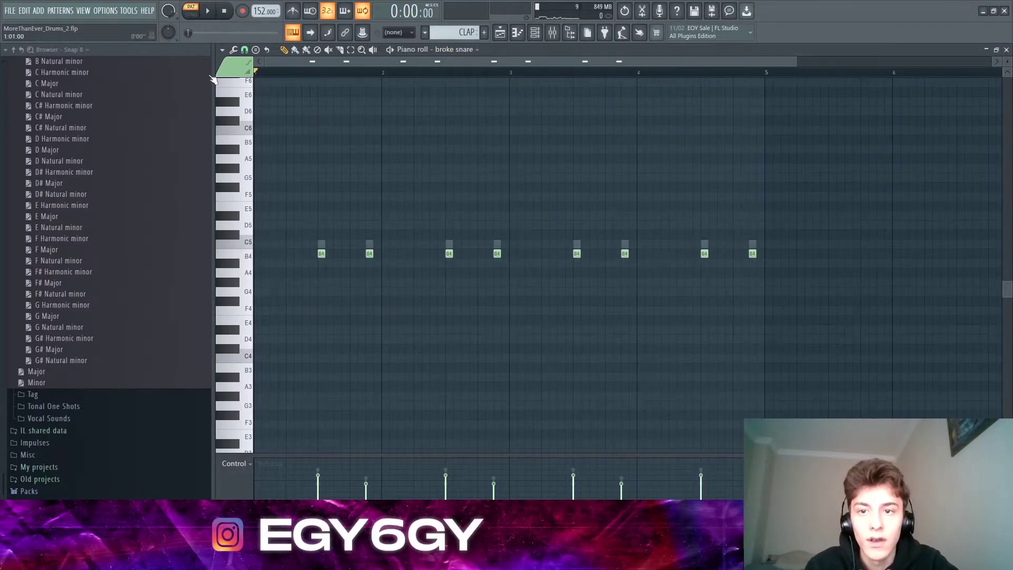
{"action": "key", "text": "space"}
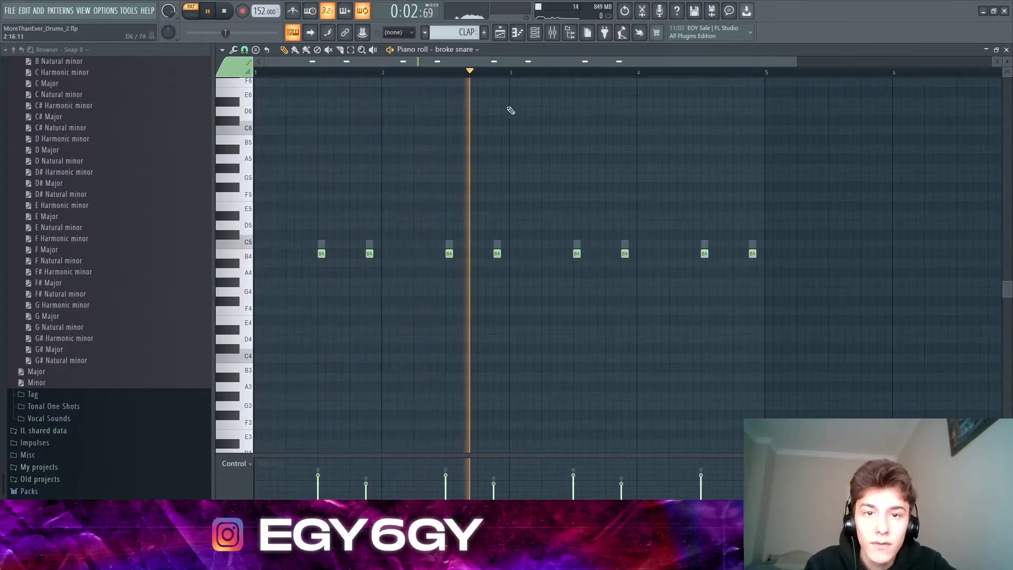
{"action": "left_click", "coordinate": [552, 32]}
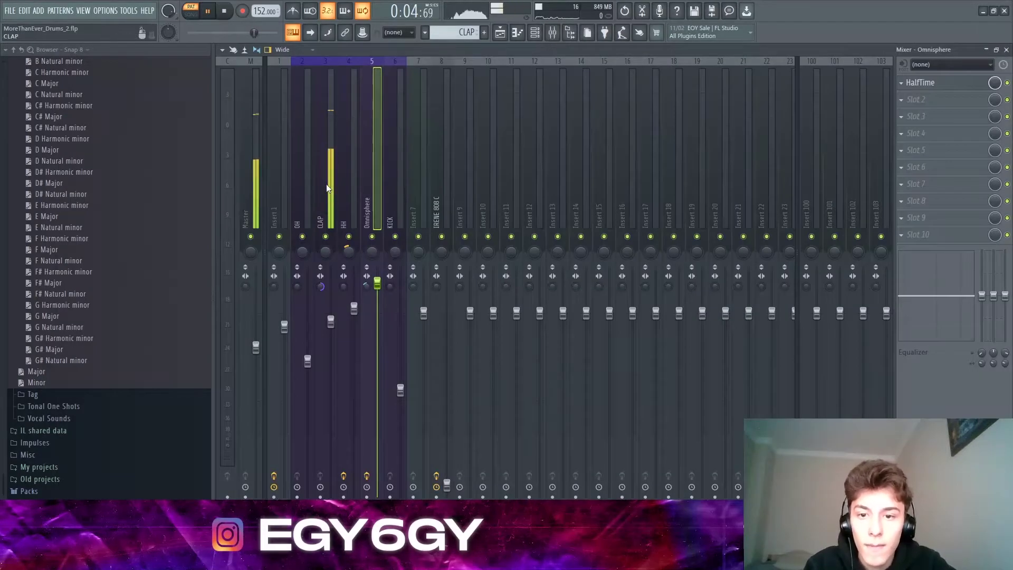
{"action": "key", "text": "F9"}
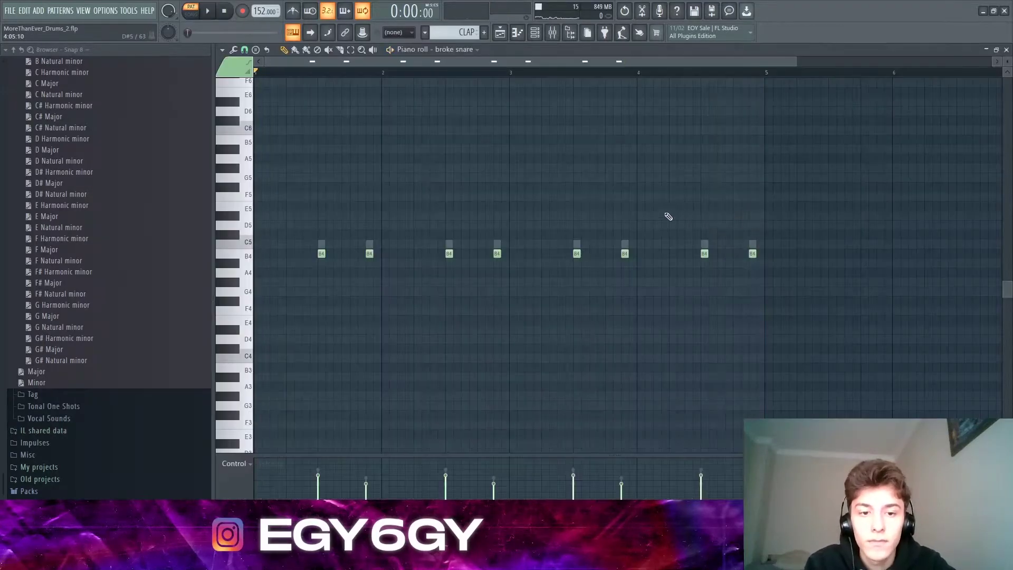
{"action": "key", "text": "F7"}
{"action": "key", "text": "space"}
Review the OH pattern's open hat notes, including the low A#3 and B3 hits, and play the pattern from the start
{"action": "key", "text": "F6"}
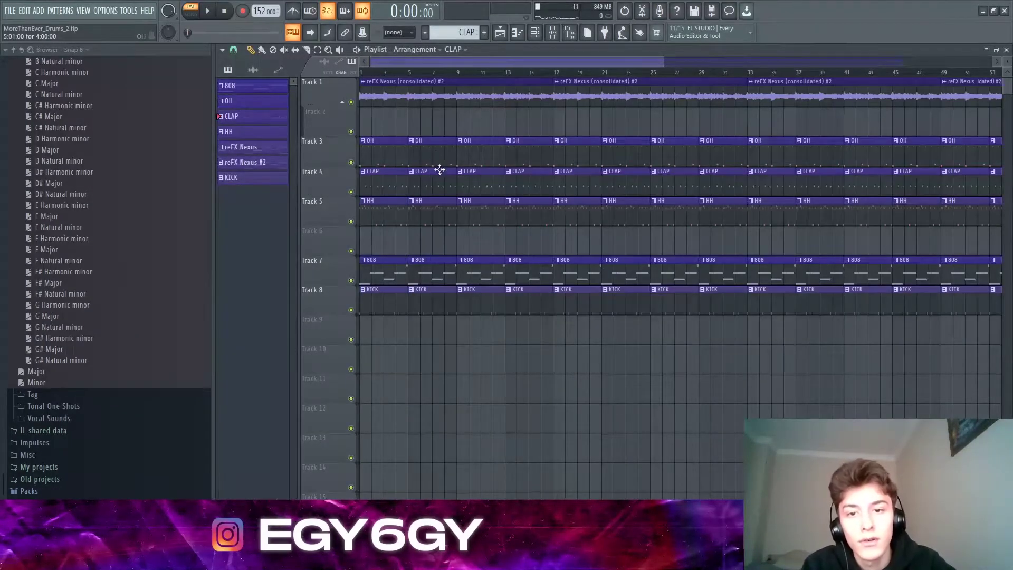
{"action": "double_click", "coordinate": [439, 166]}
{"action": "left_click_drag", "start_coordinate": [705, 430], "coordinate": [333, 317]}
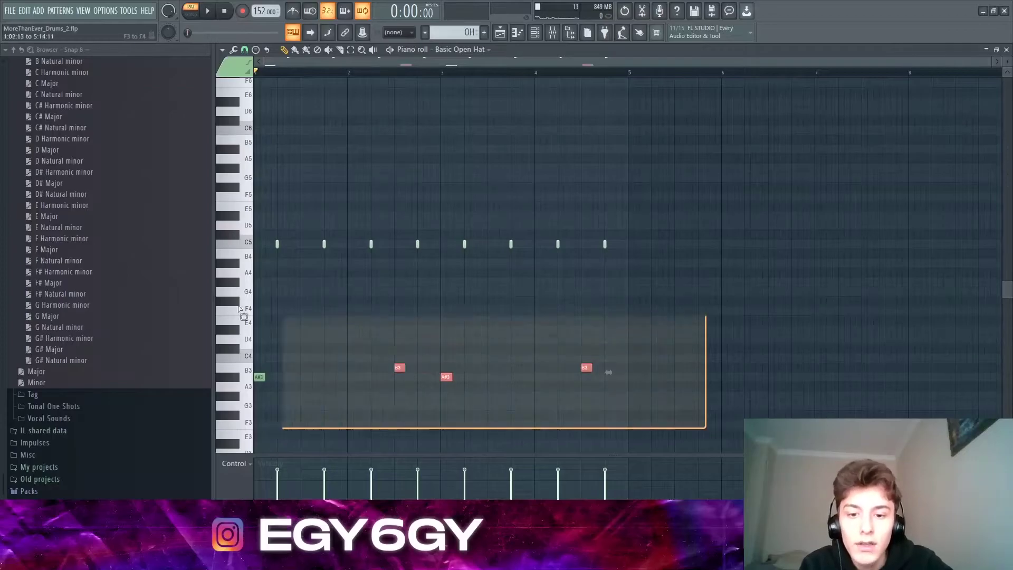
{"action": "left_click_drag", "start_coordinate": [640, 390], "coordinate": [266, 315]}
{"action": "left_click", "coordinate": [347, 327]}
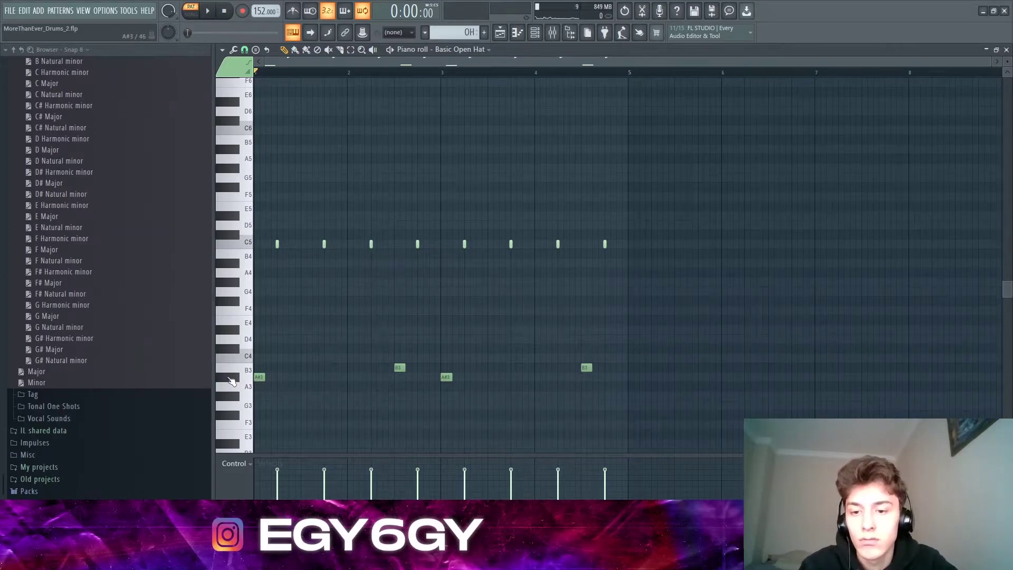
{"action": "left_click_drag", "start_coordinate": [730, 400], "coordinate": [259, 325]}
{"action": "left_click", "coordinate": [344, 339]}
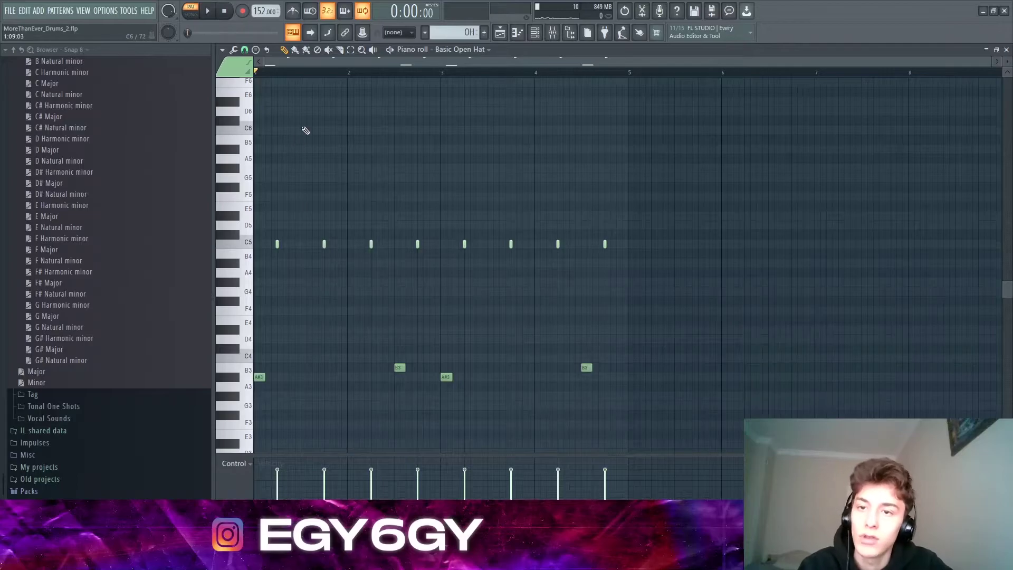
{"action": "key", "text": "space"}
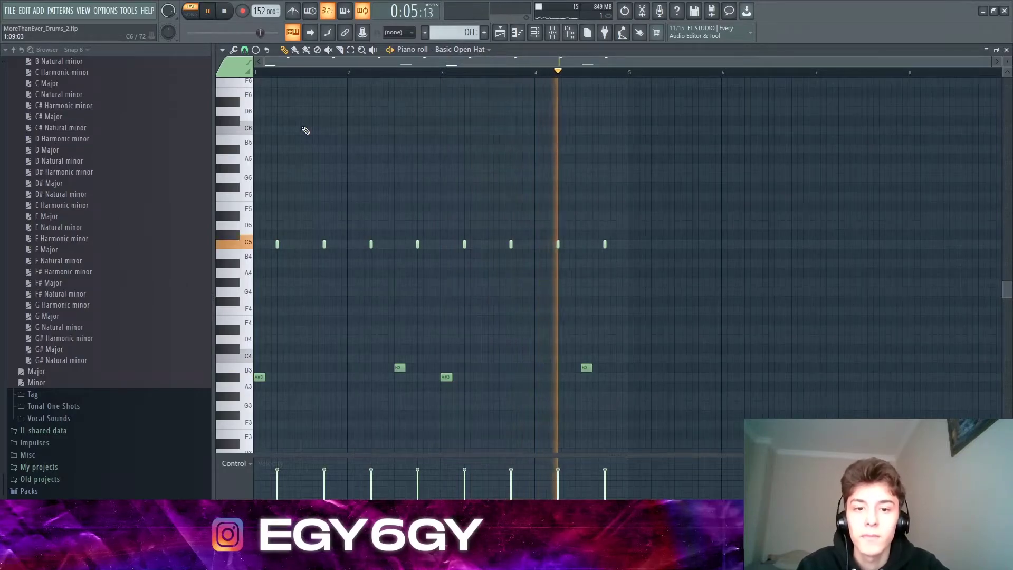
{"action": "key", "text": "space"}
Open the HH pattern from Track 5 and inspect the sample settings of its PLUG HI HAT (8) channel
{"action": "key", "text": "F5"}
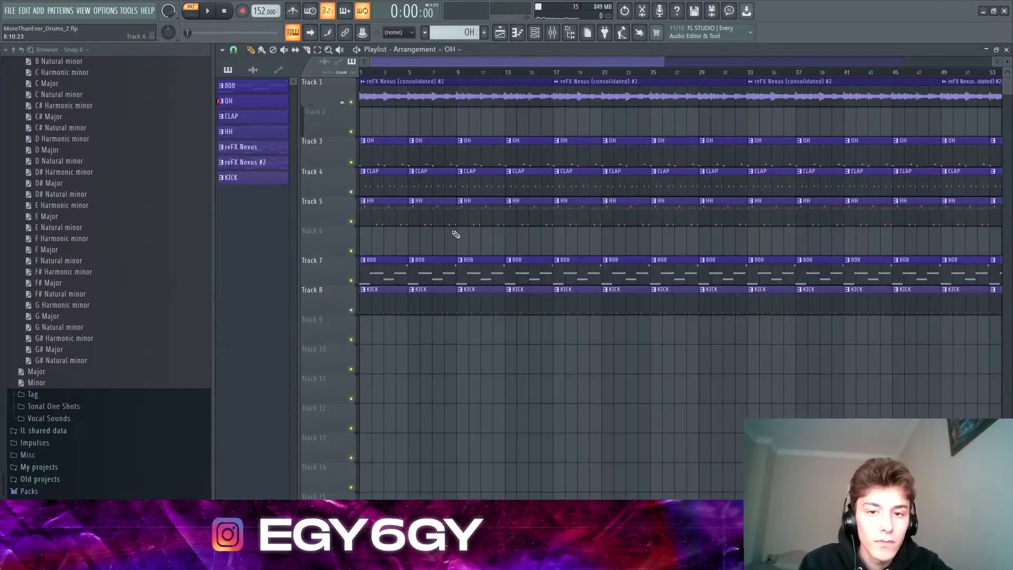
{"action": "double_click", "coordinate": [392, 206]}
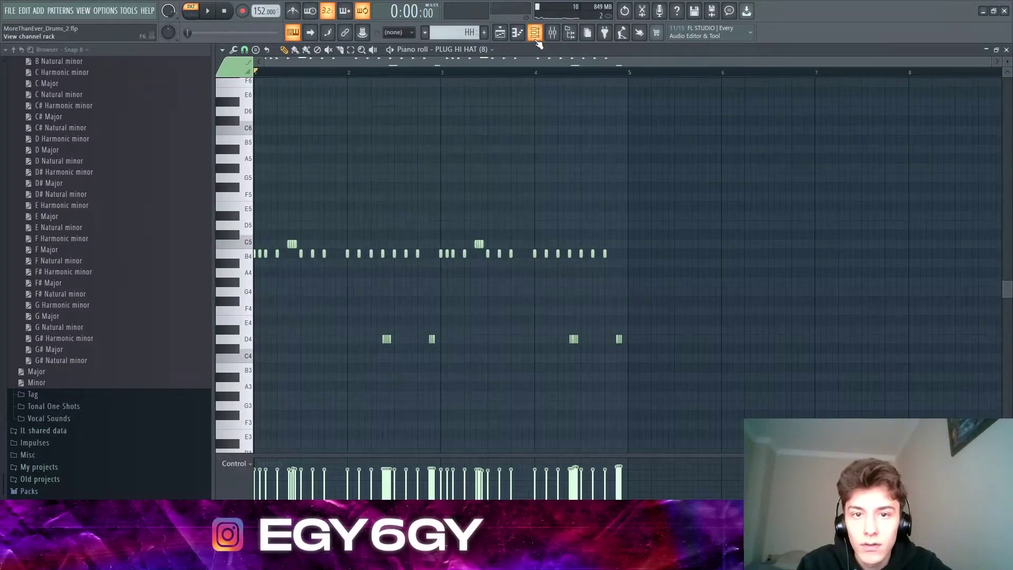
{"action": "left_click", "coordinate": [534, 32]}
{"action": "left_click", "coordinate": [459, 255]}
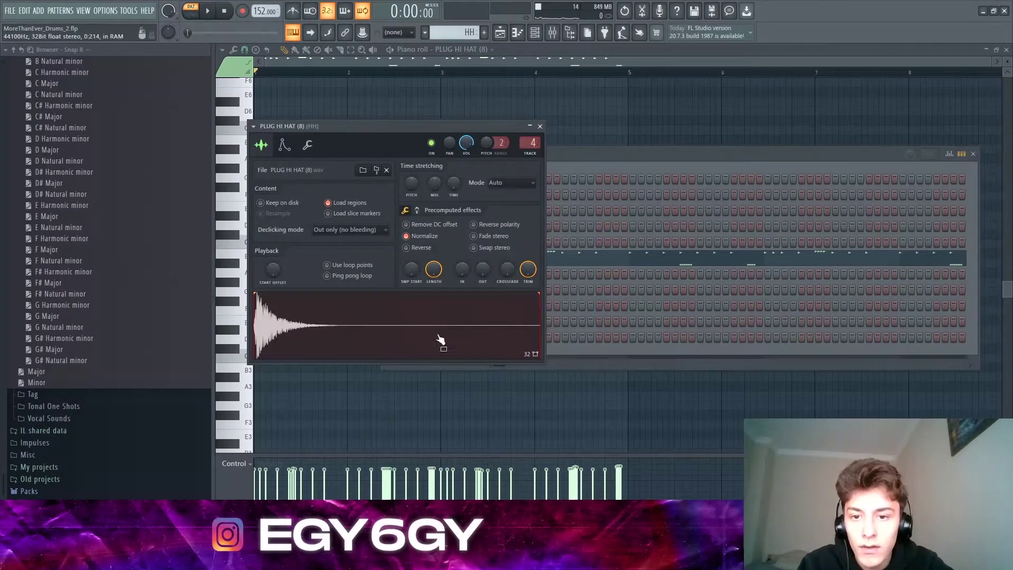
Inspect the Fruity Reeverb 2 effect on the HH mixer track, and return to the hi-hat piano roll
{"action": "left_click", "coordinate": [553, 33]}
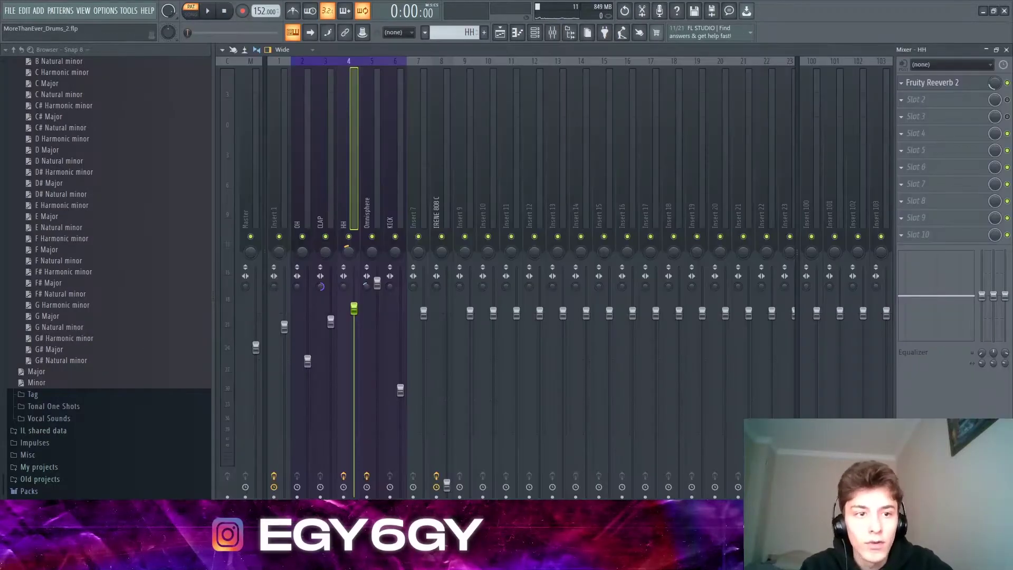
{"action": "left_click", "coordinate": [976, 85]}
{"action": "key", "text": "Escape"}
{"action": "key", "text": "Escape"}
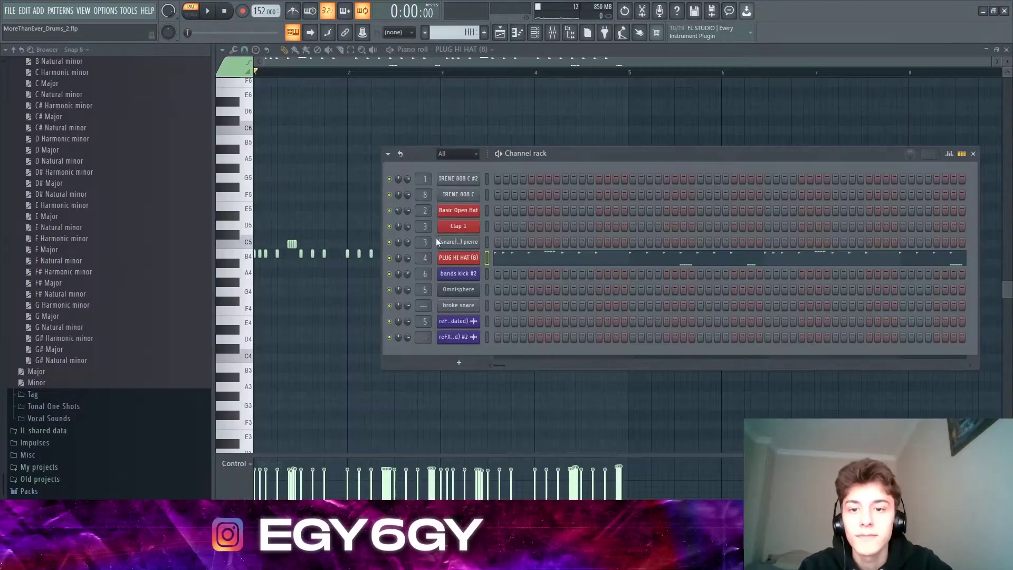
{"action": "key", "text": "Escape"}
Play the HH pattern's hi-hat notes from the start through bar 4
{"action": "scroll", "coordinate": [288, 162], "scroll_direction": "up", "scroll_amount": 2}
{"action": "key", "text": "space"}
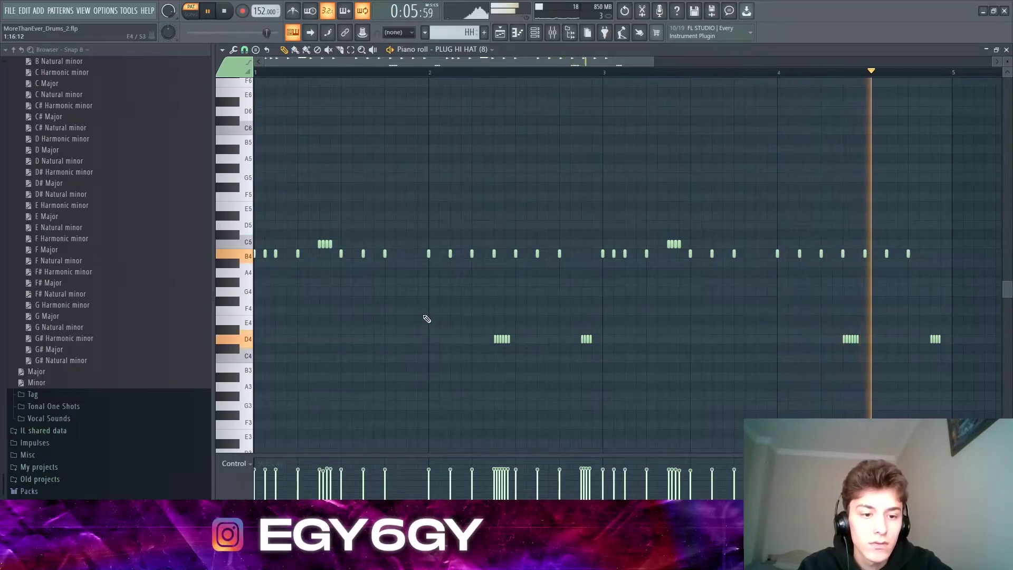
{"action": "key", "text": "space"}
Examine the gaps in the B4 hi-hat row just before bars 2 and 4 up close
{"action": "scroll", "coordinate": [427, 319], "scroll_direction": "up", "scroll_amount": 2}
{"action": "scroll", "coordinate": [473, 237], "scroll_direction": "up", "scroll_amount": 2}
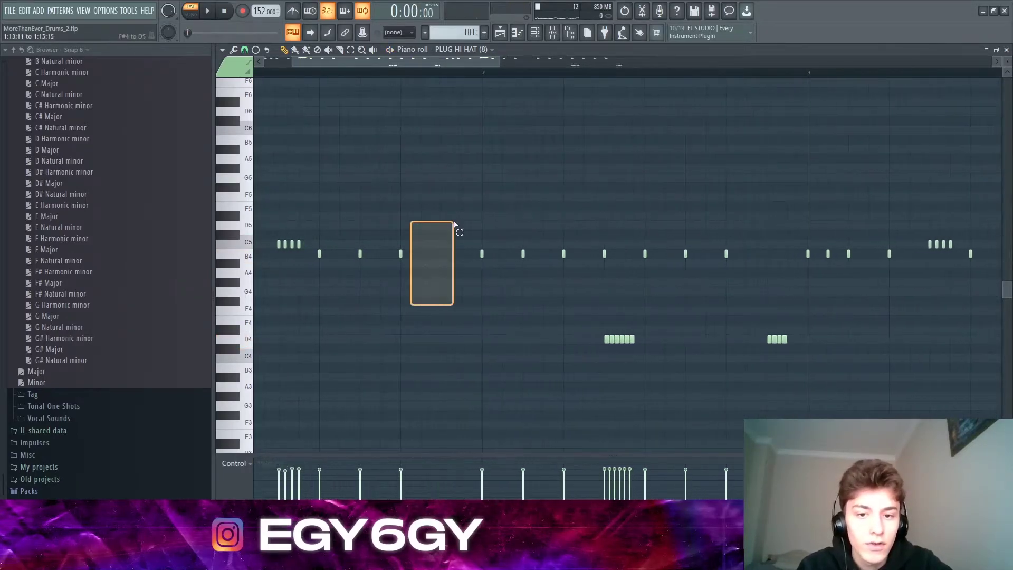
{"action": "scroll", "coordinate": [418, 249], "scroll_direction": "down", "scroll_amount": 2}
{"action": "scroll", "coordinate": [441, 290], "scroll_direction": "down", "scroll_amount": 2}
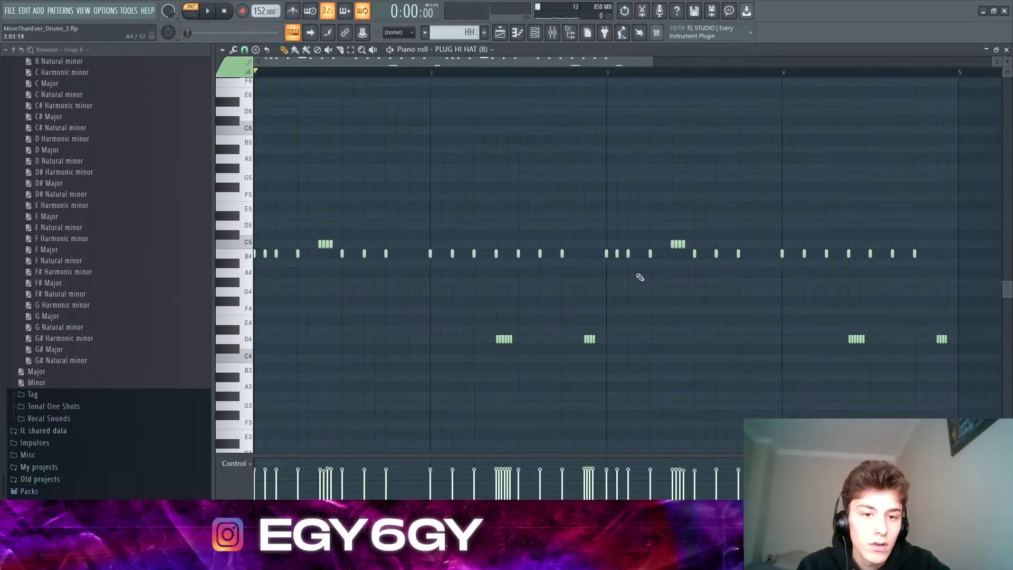
{"action": "left_click_drag", "start_coordinate": [750, 264], "coordinate": [764, 254]}
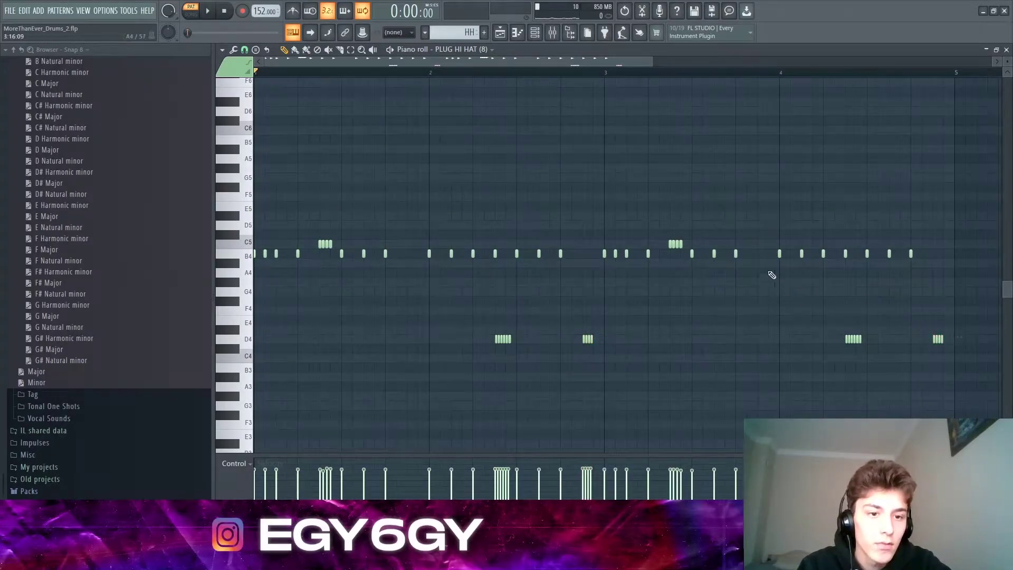
{"action": "left_click_drag", "start_coordinate": [762, 263], "coordinate": [765, 279]}
{"action": "key", "text": "Delete"}
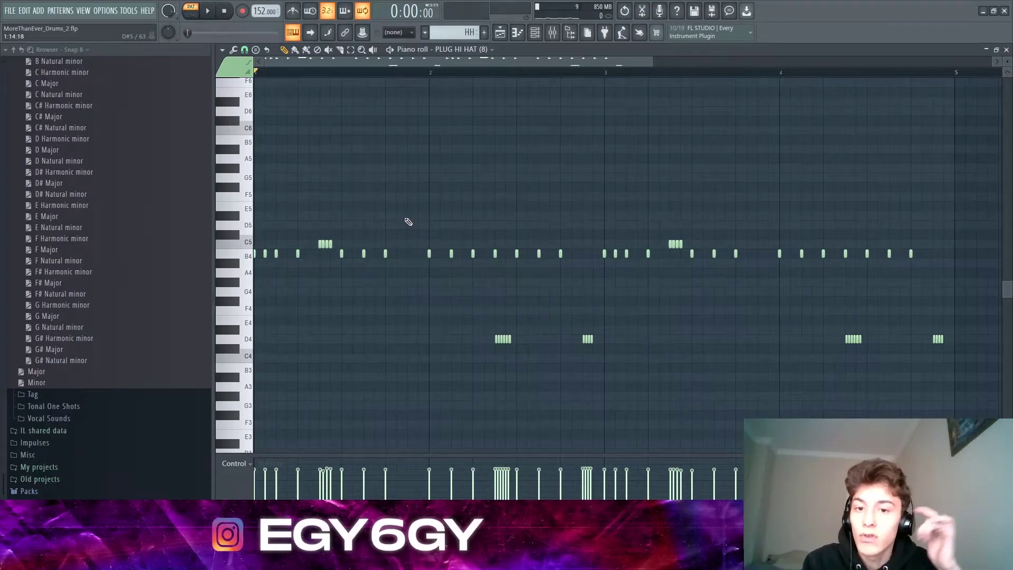
Open the KICK pattern from Track 8 and play its bands kick #2 notes from the start while checking the mixer
{"action": "key", "text": "F7"}
{"action": "key", "text": "F6"}
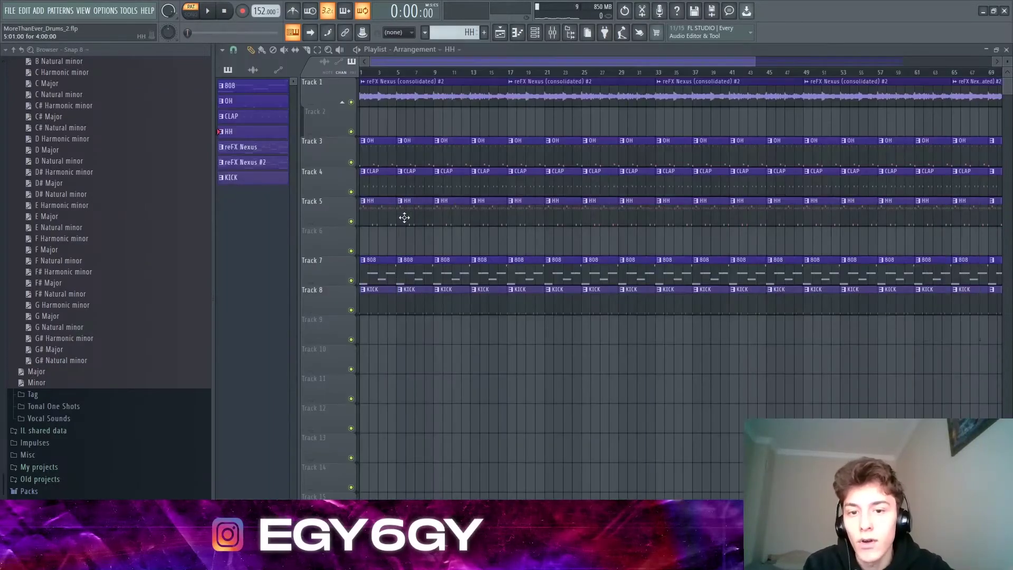
{"action": "scroll", "coordinate": [378, 297], "scroll_direction": "down", "scroll_amount": 2}
{"action": "double_click", "coordinate": [378, 297]}
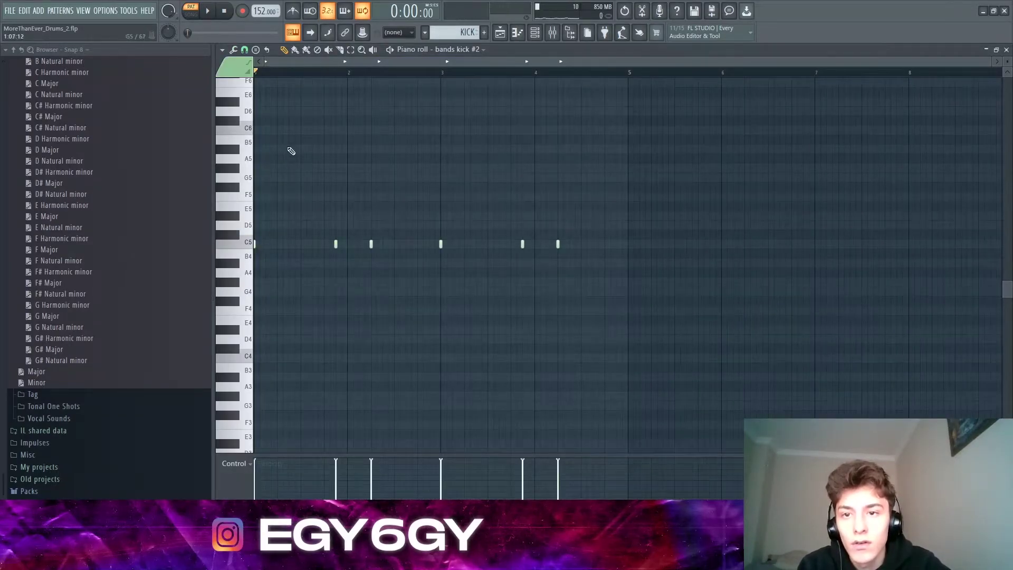
{"action": "key", "text": "space"}
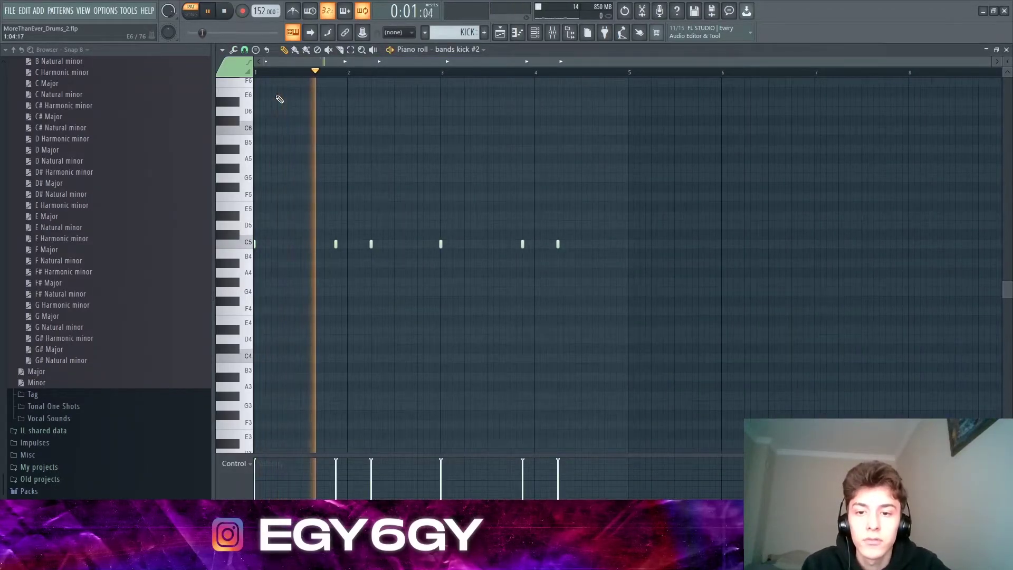
{"action": "key", "text": "F9"}
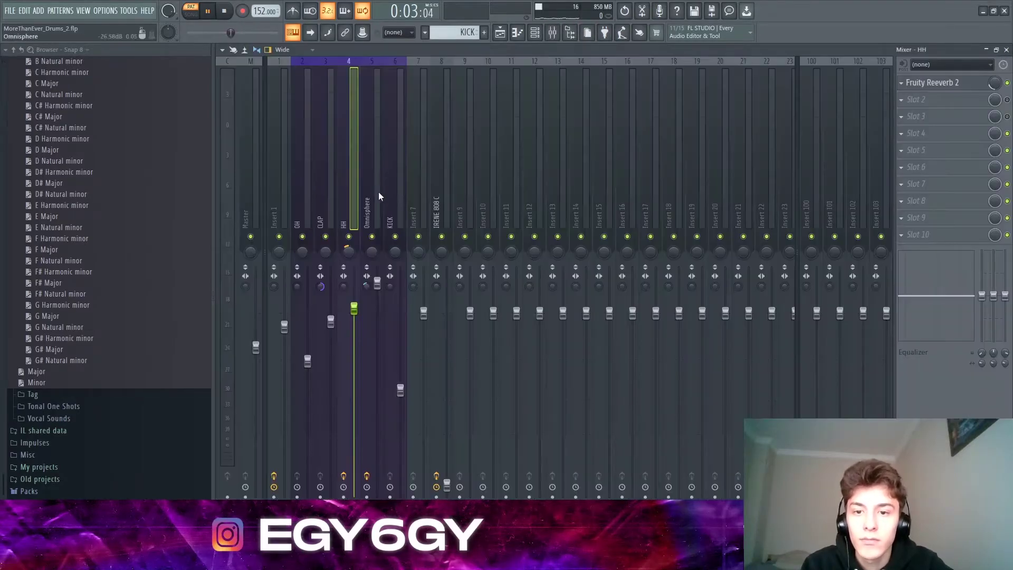
{"action": "left_click_drag", "start_coordinate": [238, 32], "coordinate": [272, 32]}
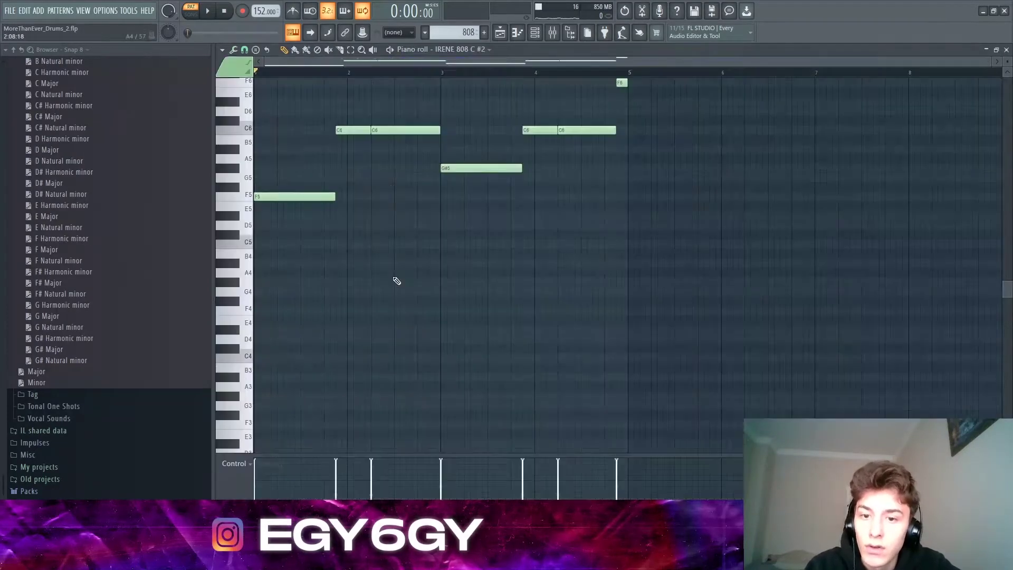
Inspect the sampler settings of the IRENE 808 C #2 channel used in the 808 pattern
{"action": "key", "text": "F6"}
{"action": "scroll", "coordinate": [502, 90], "scroll_direction": "up", "scroll_amount": 2}
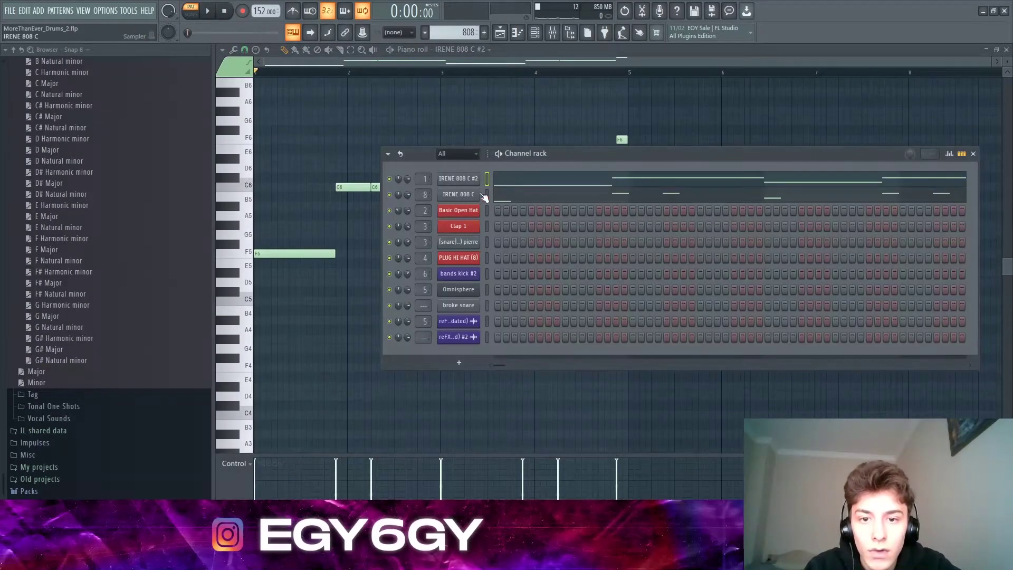
{"action": "left_click", "coordinate": [468, 188]}
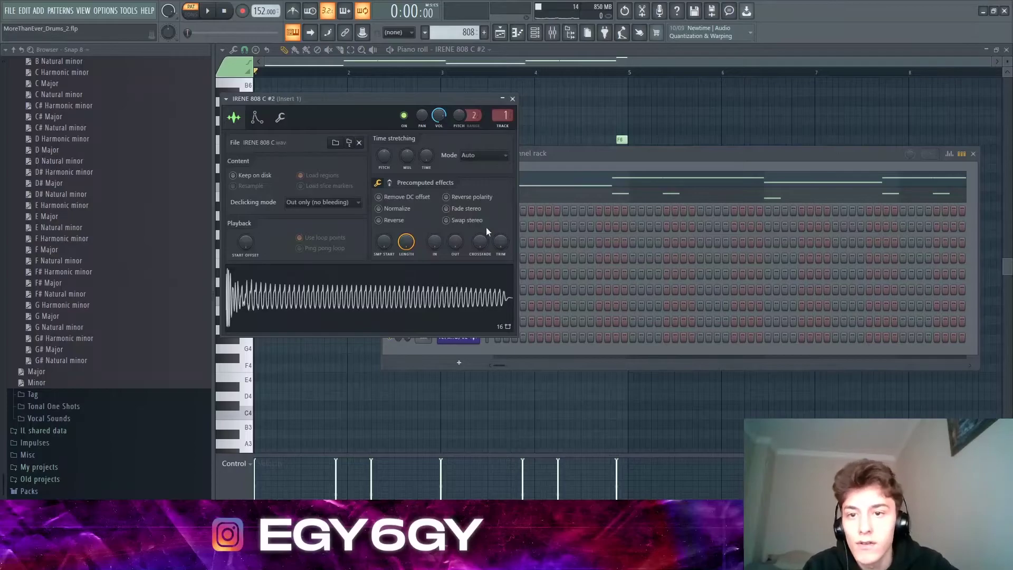
Collapse the Scales folder under HipHop in the file browser
{"action": "scroll", "coordinate": [82, 407], "scroll_direction": "up", "scroll_amount": 10}
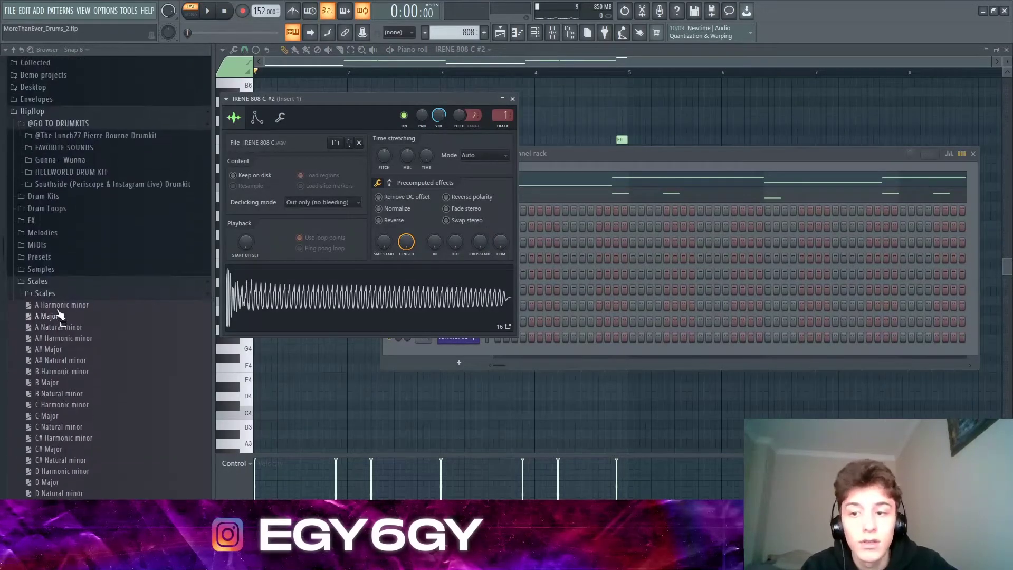
{"action": "left_click", "coordinate": [46, 301]}
{"action": "left_click", "coordinate": [43, 291]}
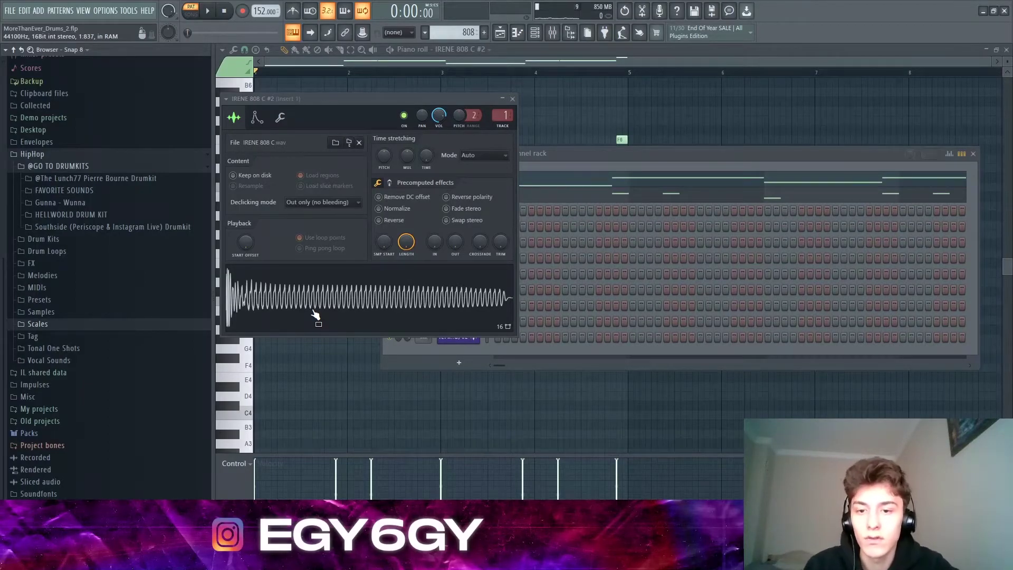
Close the IRENE 808 C #2 sampler settings and play the channel's 808 notes from the start
{"action": "left_click_drag", "start_coordinate": [386, 99], "coordinate": [512, 105]}
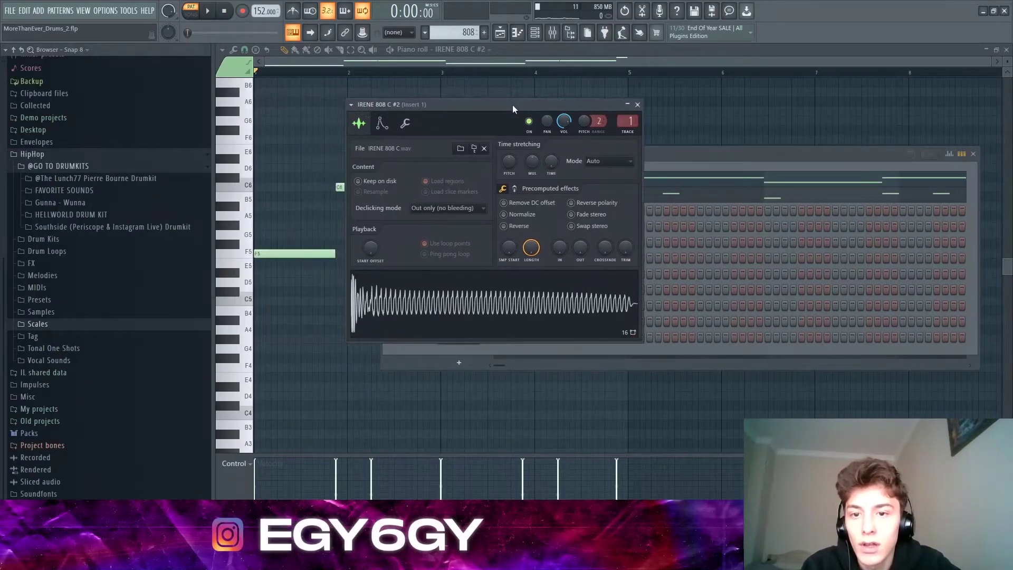
{"action": "key", "text": "Escape"}
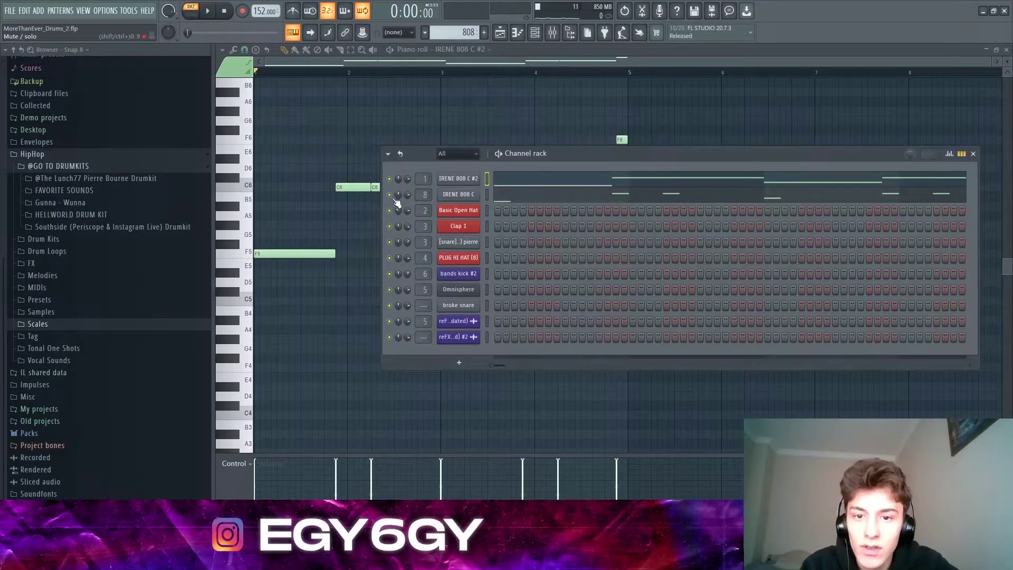
{"action": "key", "text": "F6"}
{"action": "key", "text": "space"}
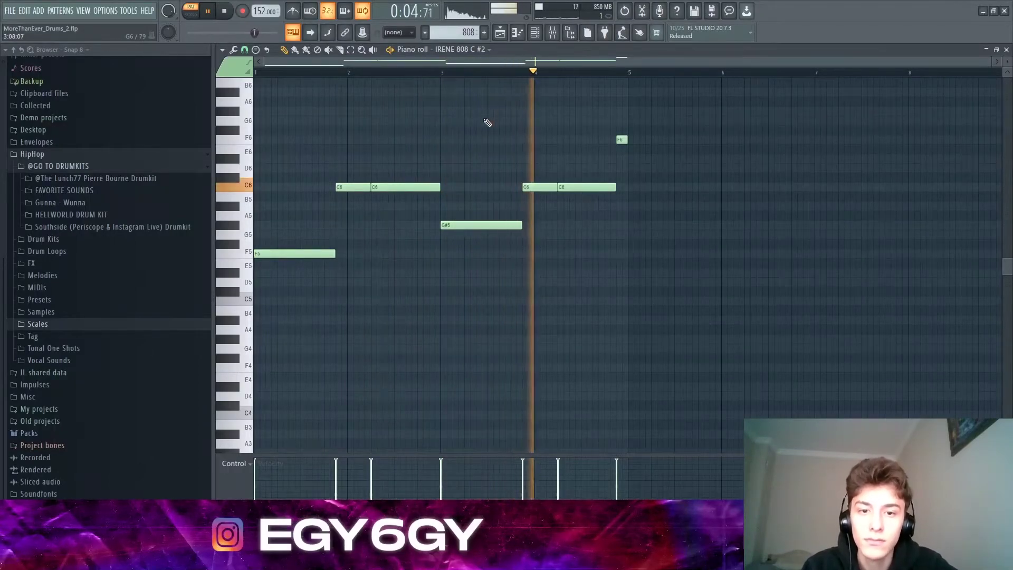
Stop playback and inspect the first Fruity parametric EQ 2 on mixer Insert 1 while briefly playing the 808 pattern
{"action": "key", "text": "space"}
{"action": "left_click", "coordinate": [553, 34]}
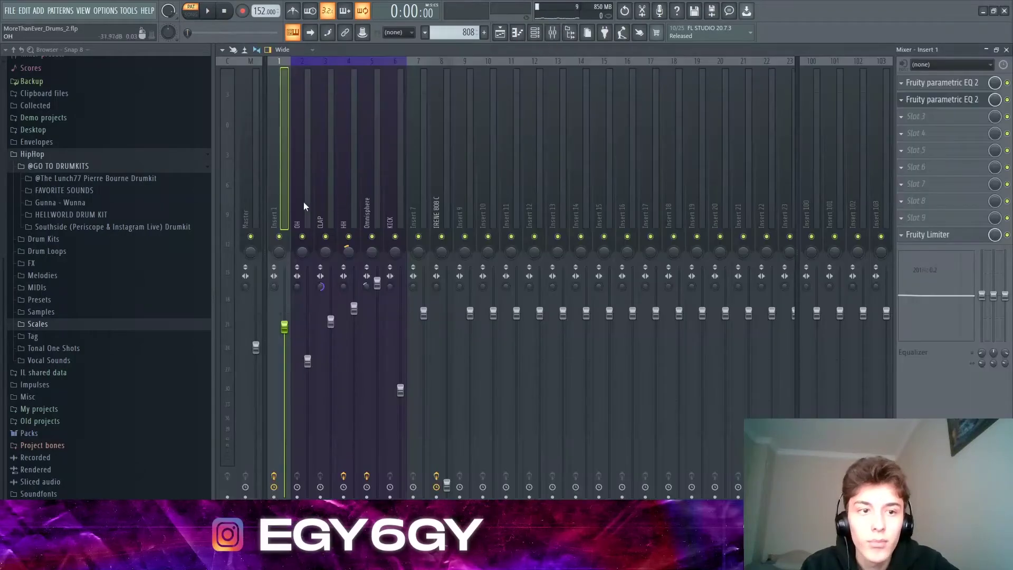
{"action": "left_click", "coordinate": [927, 89]}
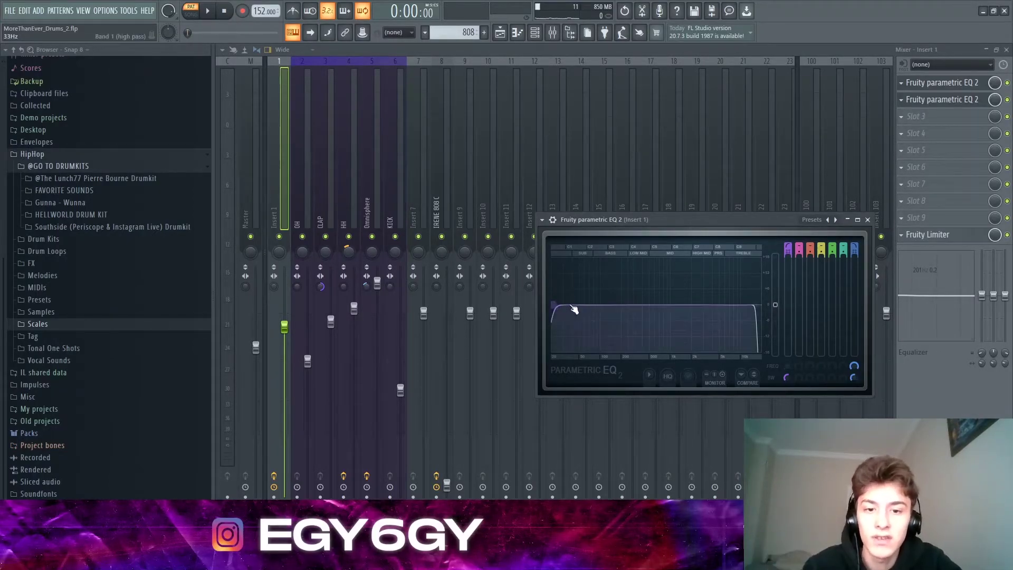
{"action": "key", "text": "space"}
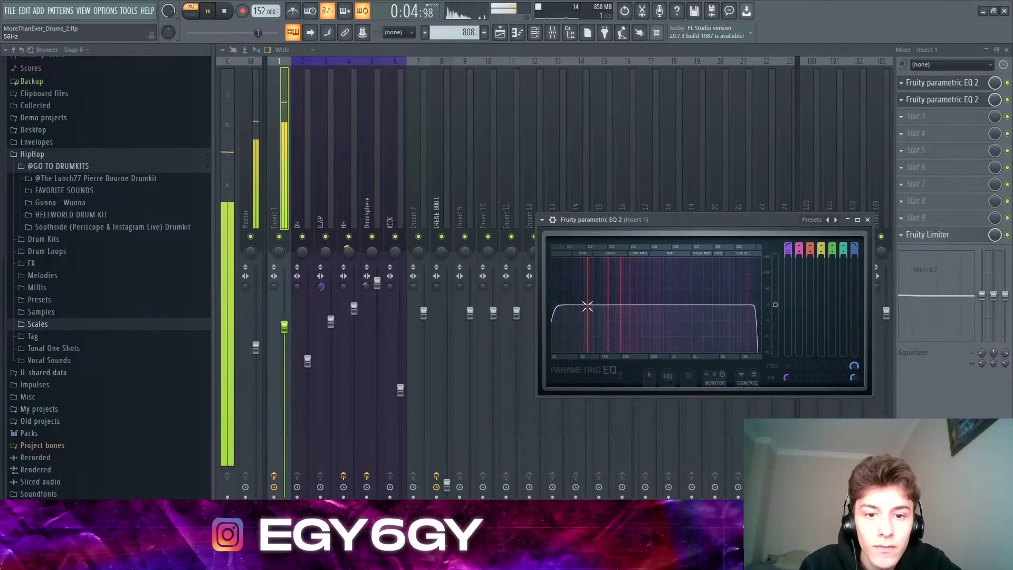
{"action": "key", "text": "space"}
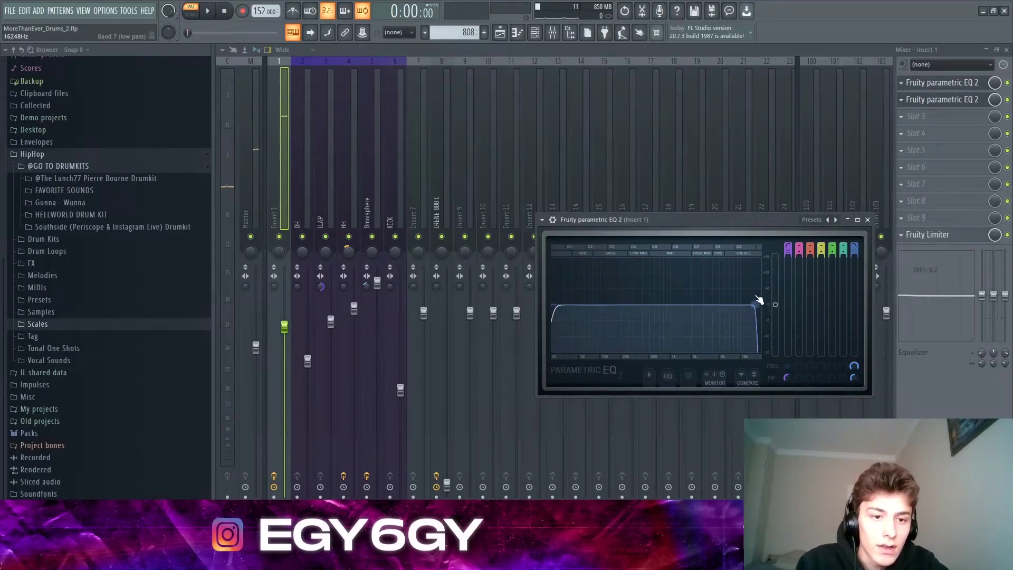
Inspect the second Fruity parametric EQ 2 and the Fruity Limiter on mixer Insert 1
{"action": "left_click", "coordinate": [941, 100]}
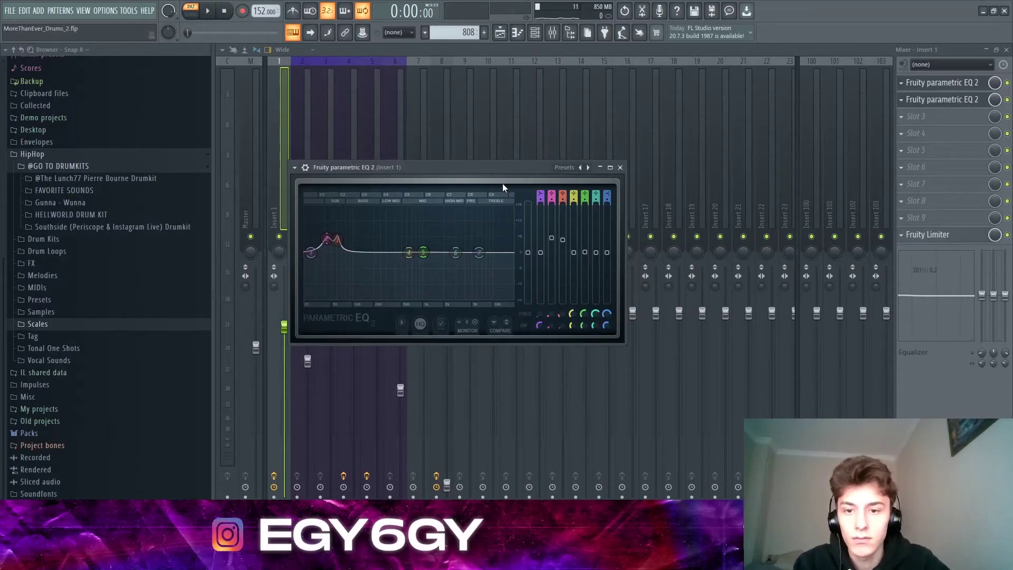
{"action": "left_click", "coordinate": [941, 100]}
{"action": "left_click", "coordinate": [929, 235]}
{"action": "left_click", "coordinate": [928, 234]}
Return to the channel rack and inspect the sampler settings of the IRENE 808 C channel
{"action": "left_click", "coordinate": [388, 217]}
{"action": "left_click", "coordinate": [280, 201]}
{"action": "left_click", "coordinate": [397, 211]}
{"action": "left_click", "coordinate": [442, 211]}
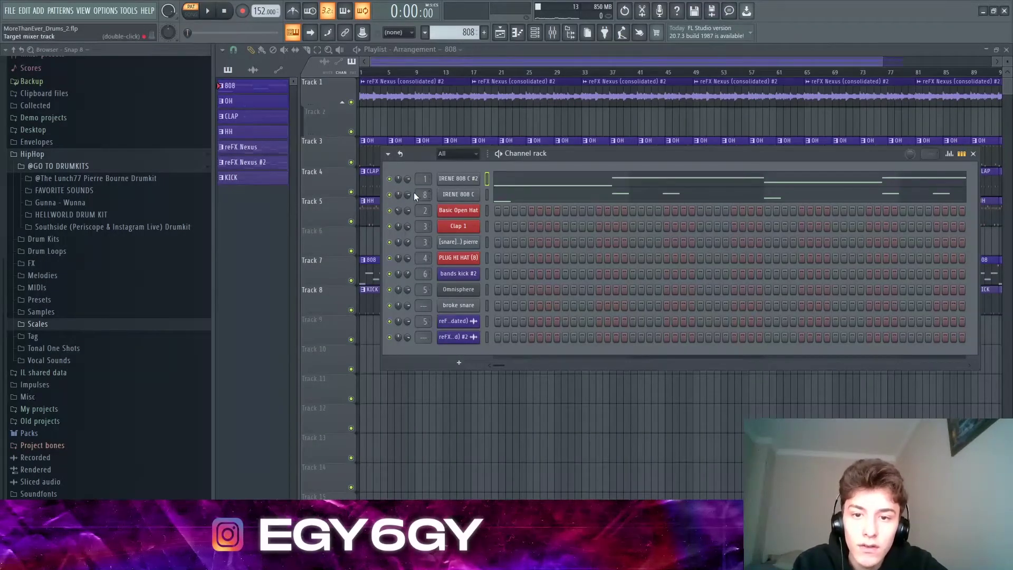
{"action": "left_click", "coordinate": [458, 194]}
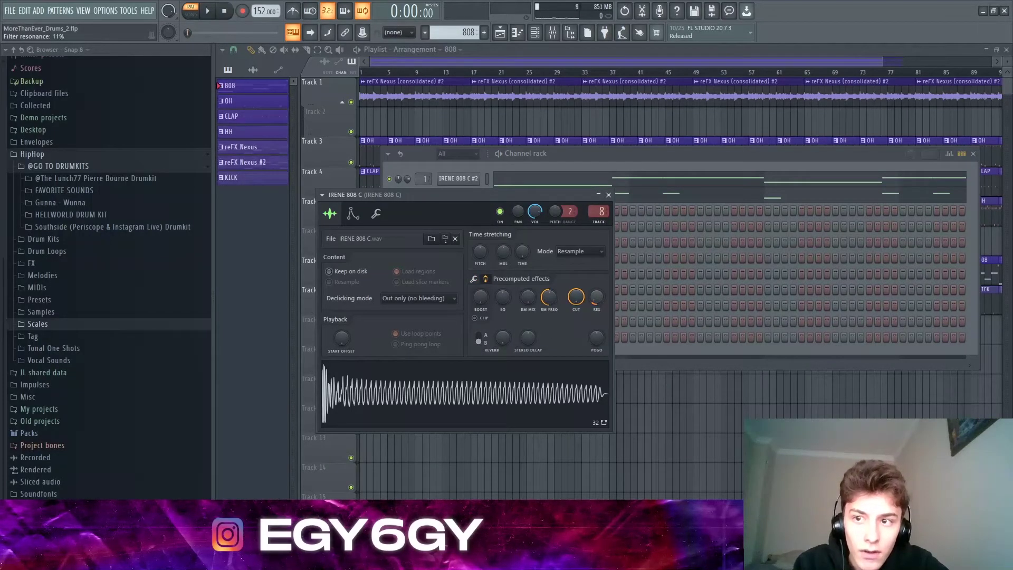
{"action": "left_click", "coordinate": [608, 194]}
Review the Fruity parametric EQ 2, PhreePhuzz, Krush and CamelCrusher effects on the IRENE 808 C mixer track
{"action": "left_click", "coordinate": [552, 32]}
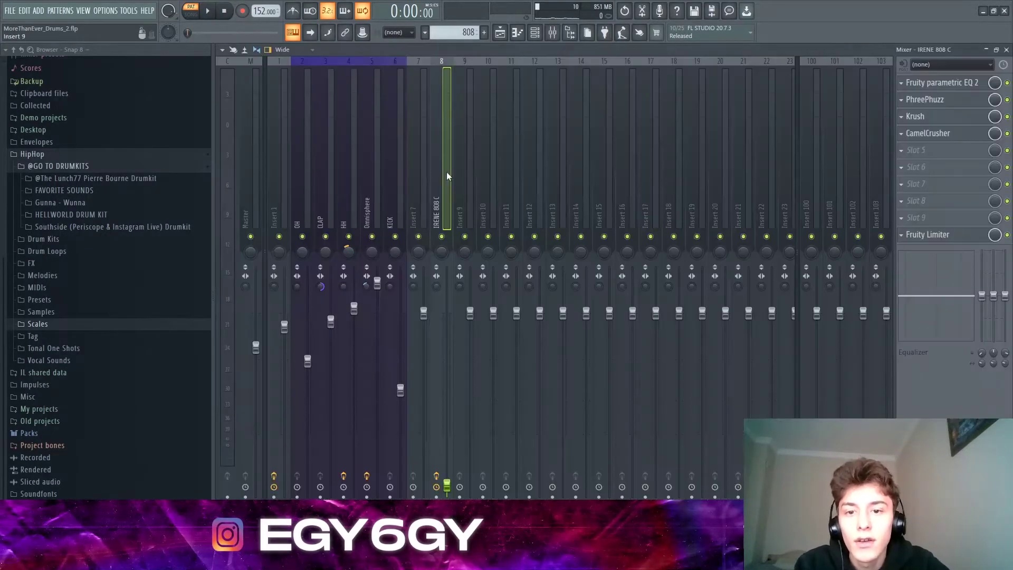
{"action": "left_click", "coordinate": [971, 83]}
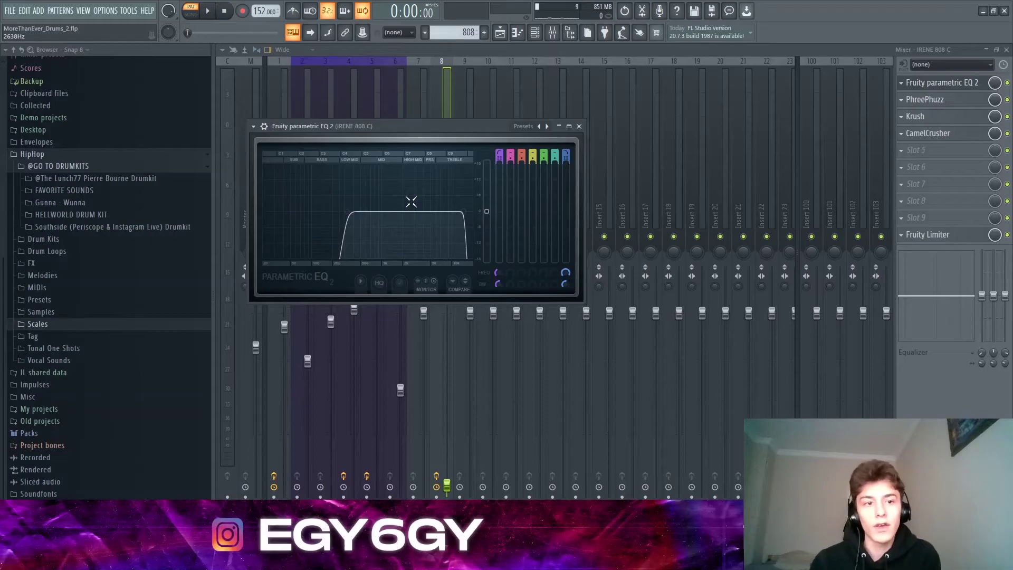
{"action": "left_click", "coordinate": [924, 99]}
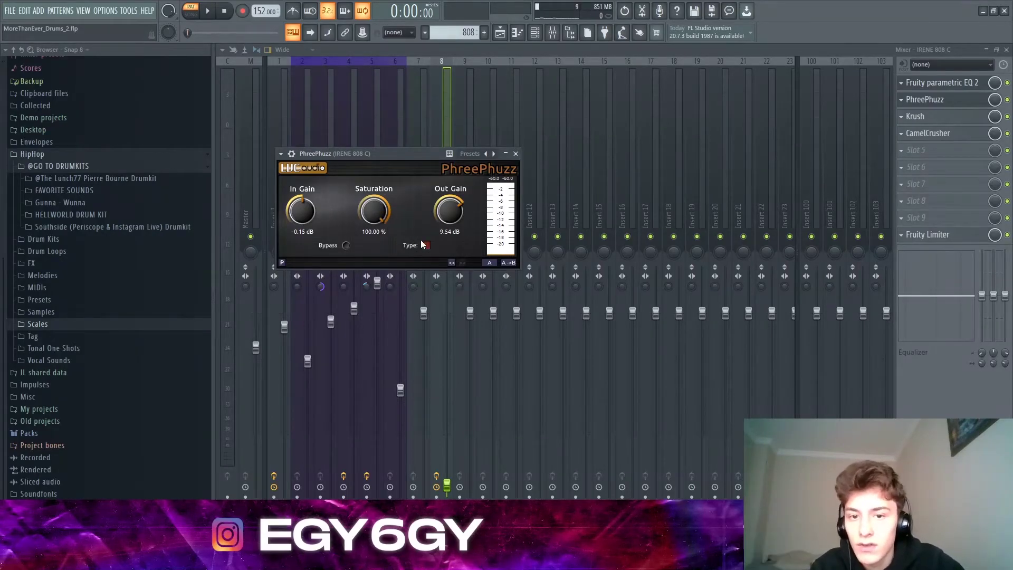
{"action": "left_click", "coordinate": [942, 117]}
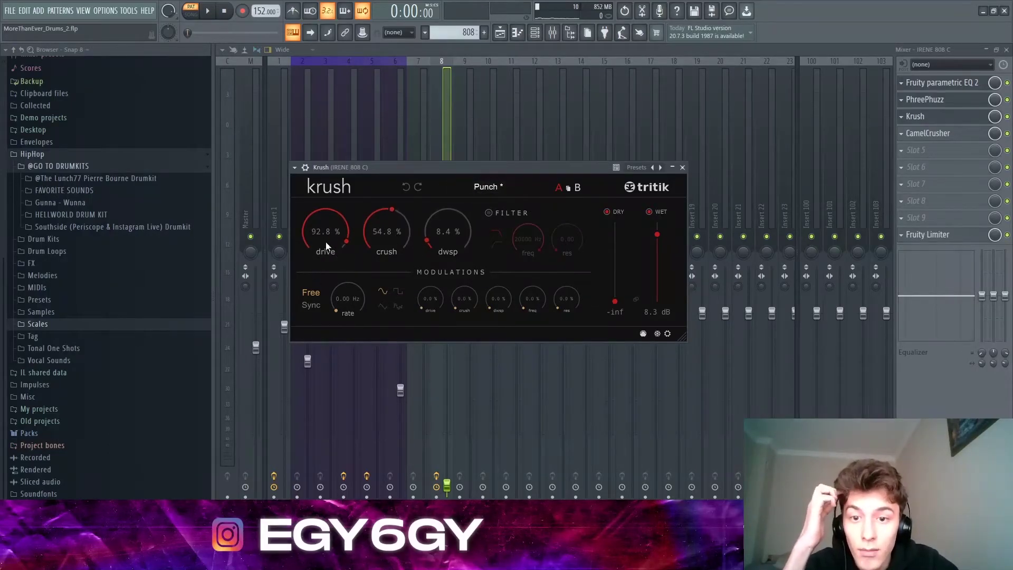
{"action": "left_click", "coordinate": [963, 133]}
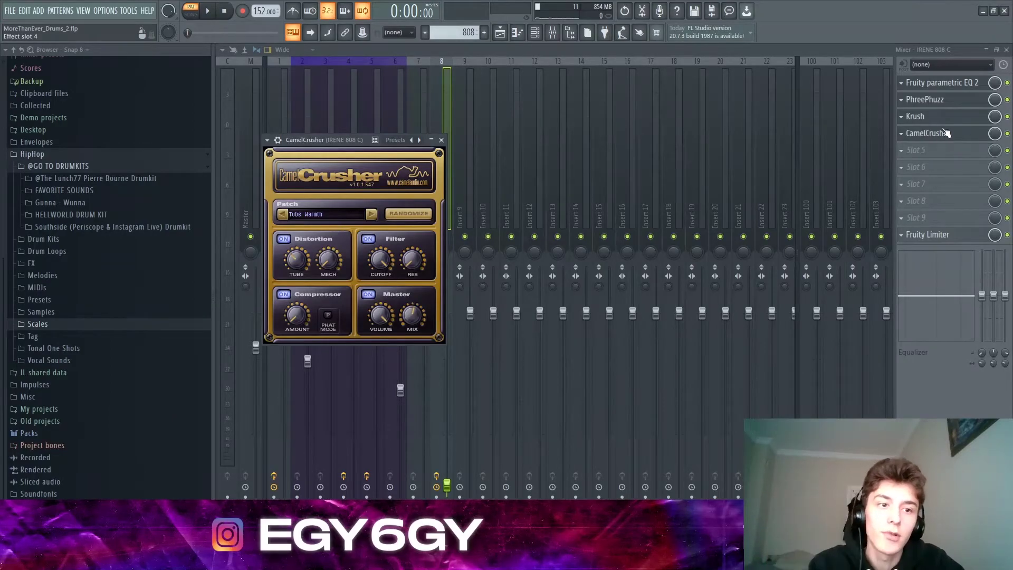
{"action": "key", "text": "Escape"}
{"action": "key", "text": "Escape"}
{"action": "key", "text": "Escape"}
{"action": "key", "text": "Escape"}
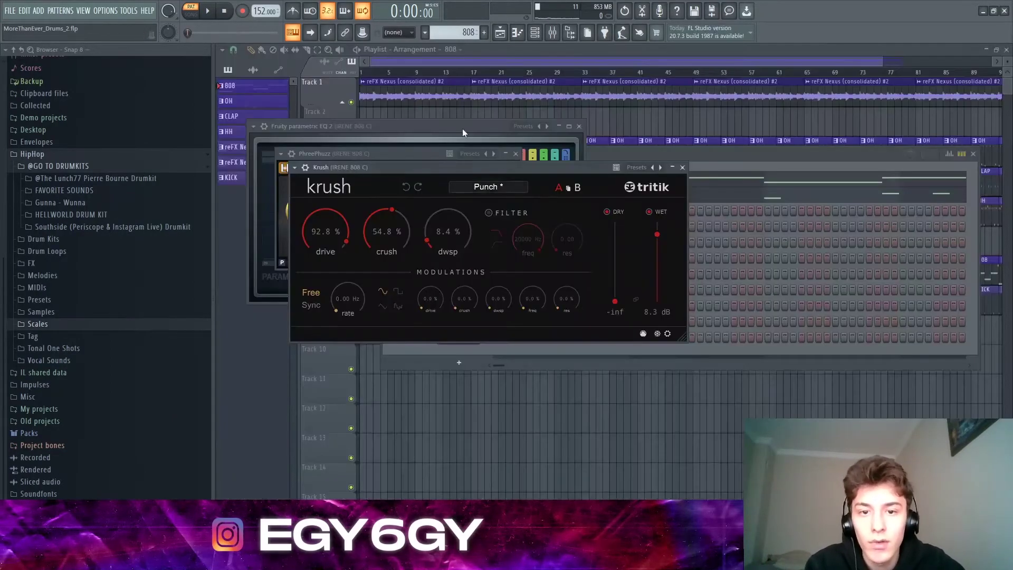
Open the IRENE 808 C notes in the piano roll and play them from the start
{"action": "left_click", "coordinate": [496, 195]}
{"action": "key", "text": "F6"}
{"action": "key", "text": "F6"}
{"action": "key", "text": "space"}
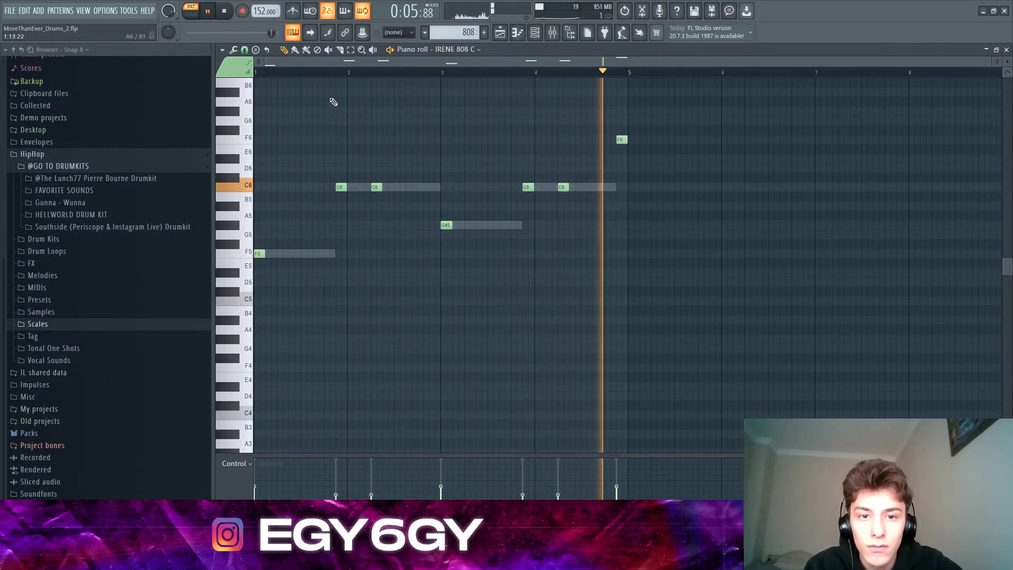
{"action": "key", "text": "space"}
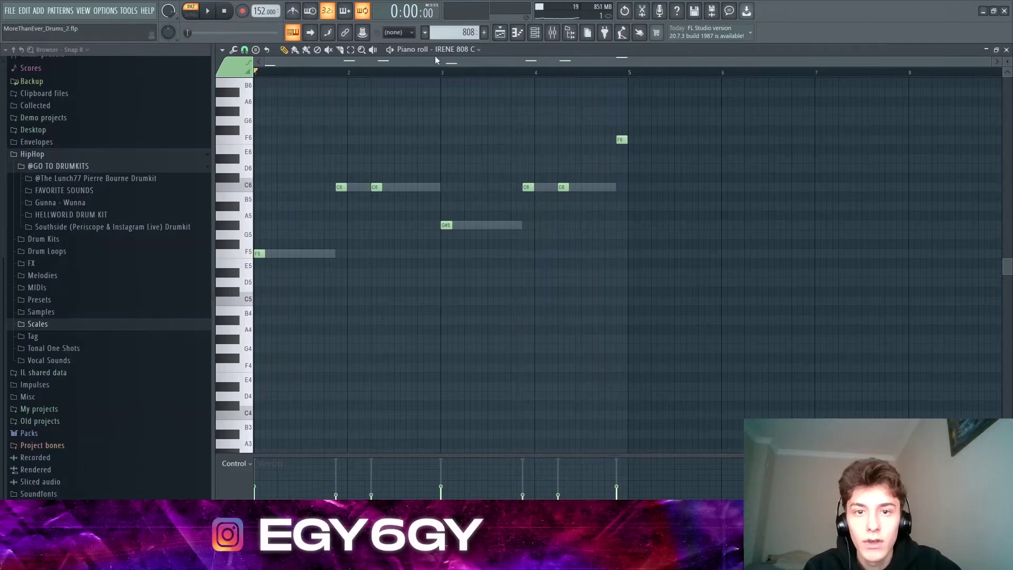
{"action": "key", "text": "F6"}
{"action": "key", "text": "F6"}
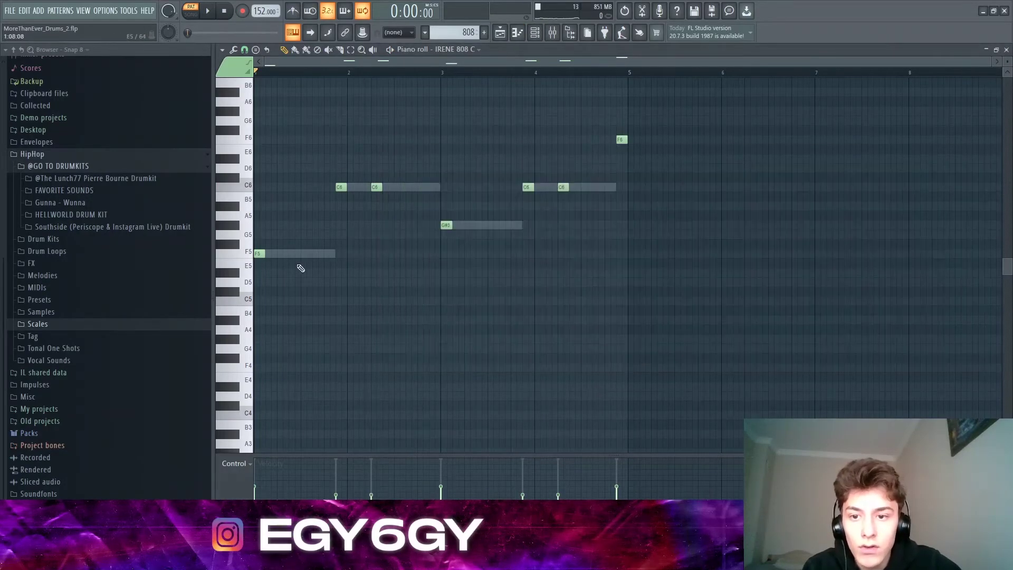
Examine the placement of the short IRENE 808 C notes against the ghost notes of the other 808 channel
{"action": "left_click_drag", "start_coordinate": [333, 279], "coordinate": [206, 219]}
{"action": "left_click_drag", "start_coordinate": [495, 248], "coordinate": [452, 216]}
{"action": "left_click", "coordinate": [477, 264]}
{"action": "left_click_drag", "start_coordinate": [494, 286], "coordinate": [227, 193]}
{"action": "left_click", "coordinate": [372, 321]}
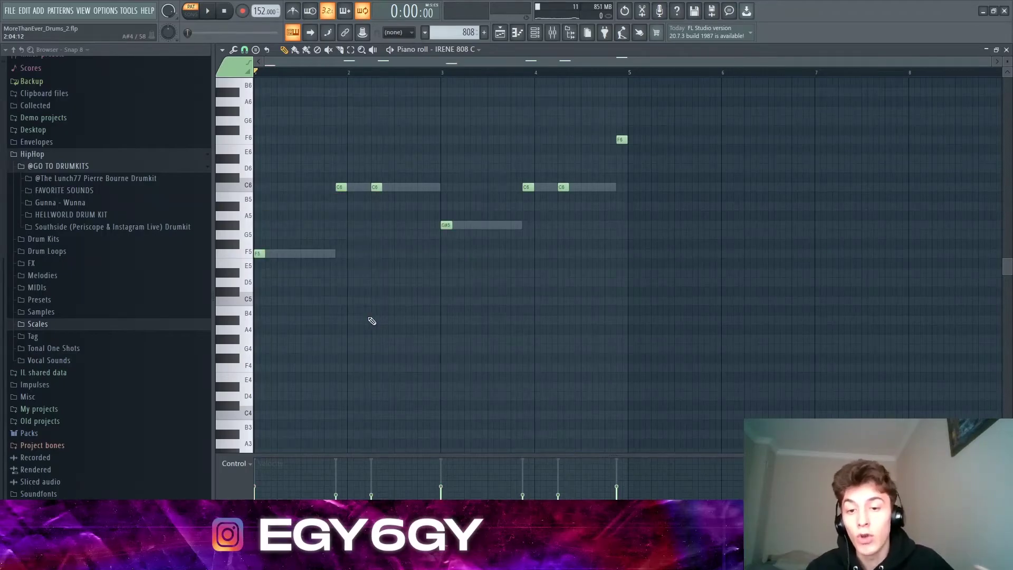
{"action": "left_click_drag", "start_coordinate": [294, 200], "coordinate": [656, 170]}
{"action": "left_click", "coordinate": [601, 153]}
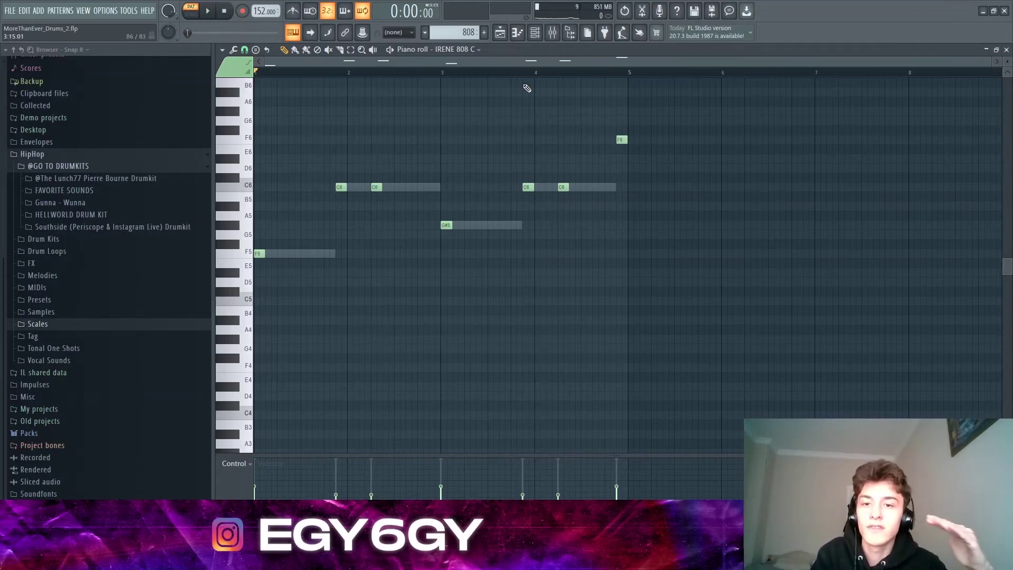
{"action": "left_click_drag", "start_coordinate": [559, 304], "coordinate": [255, 211]}
{"action": "left_click_drag", "start_coordinate": [579, 324], "coordinate": [355, 228]}
{"action": "left_click_drag", "start_coordinate": [640, 229], "coordinate": [280, 153]}
{"action": "left_click_drag", "start_coordinate": [541, 297], "coordinate": [253, 211]}
{"action": "left_click", "coordinate": [317, 199]}
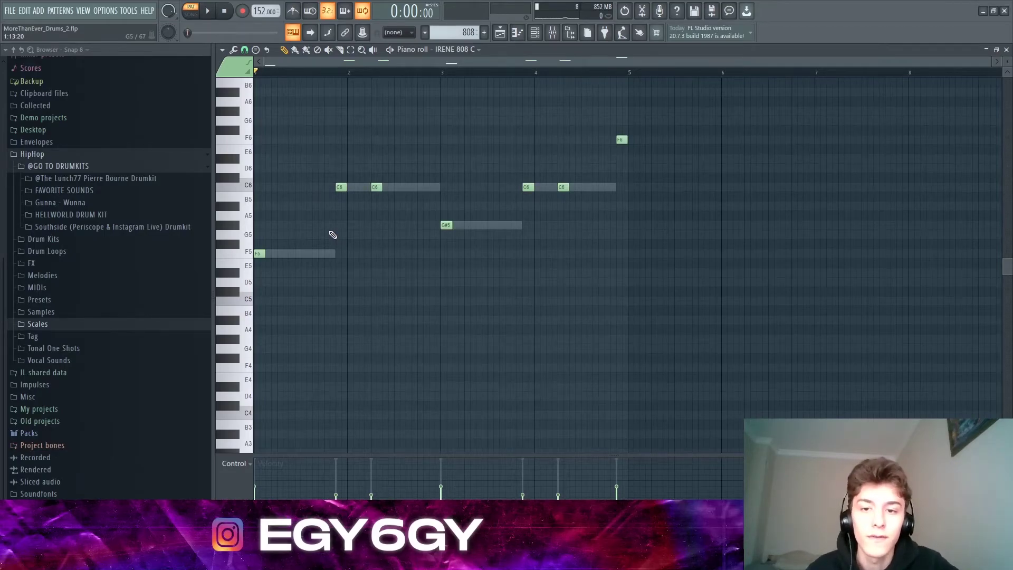
Return to the playlist without the channel rack, check the mixer once more and bring the whole arrangement into view
{"action": "key", "text": "F5"}
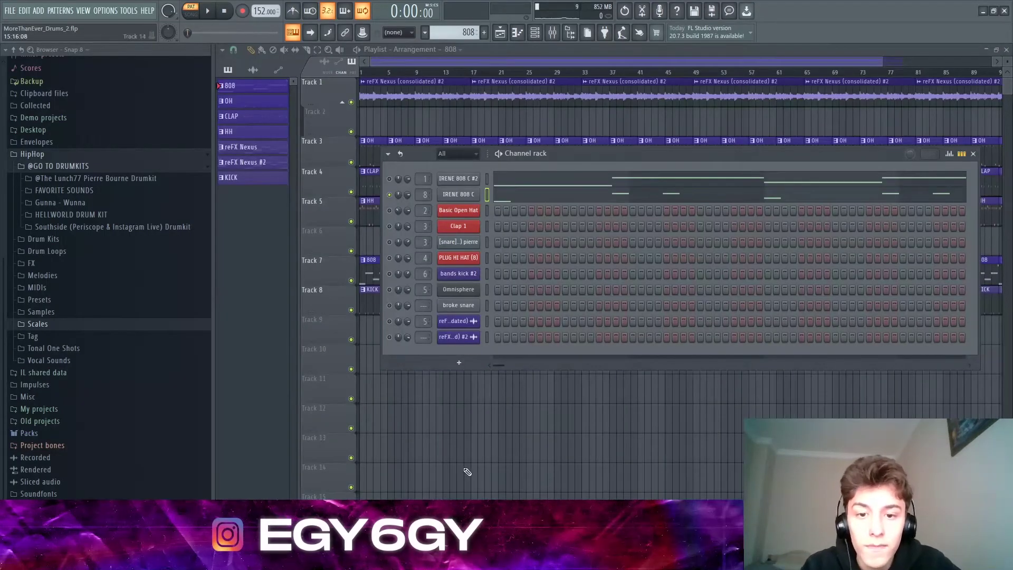
{"action": "key", "text": "F6"}
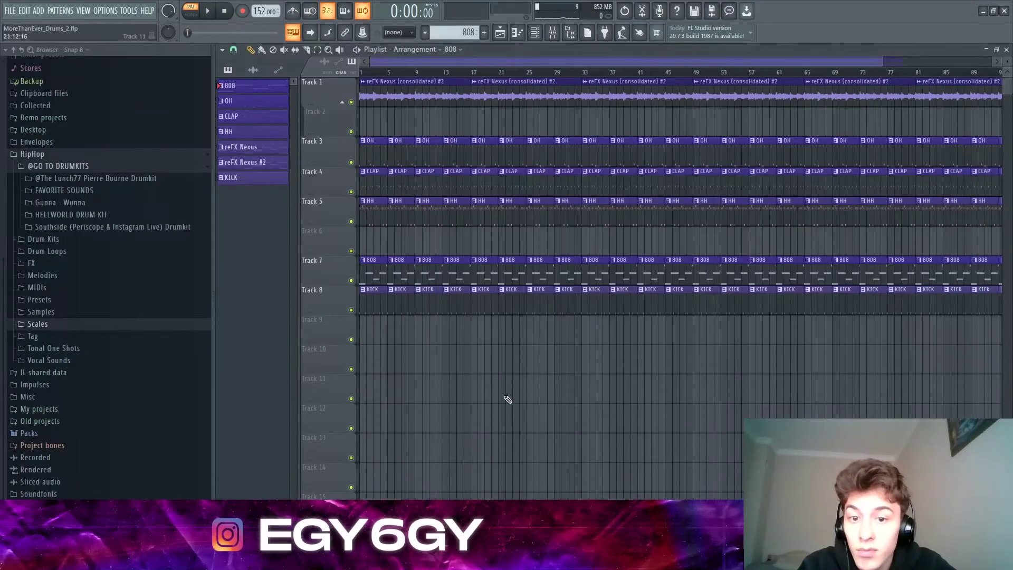
{"action": "left_click", "coordinate": [552, 32]}
{"action": "left_click_drag", "start_coordinate": [438, 132], "coordinate": [451, 178]}
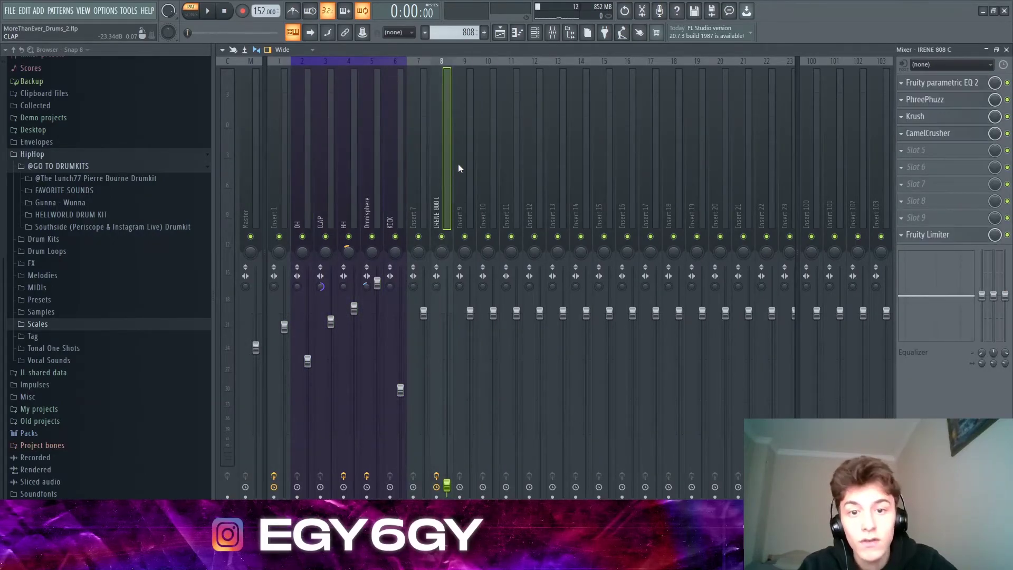
{"action": "key", "text": "F5"}
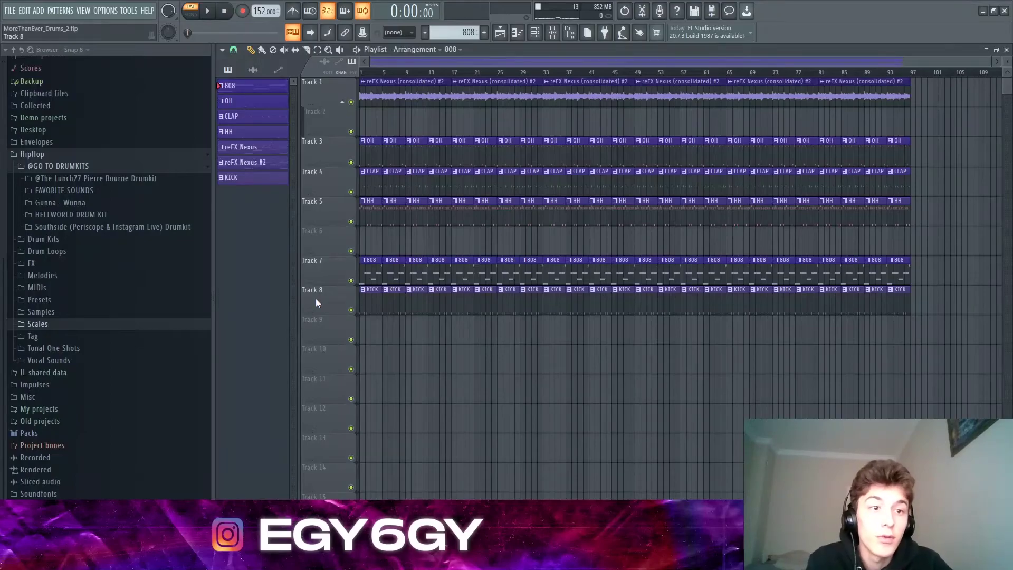